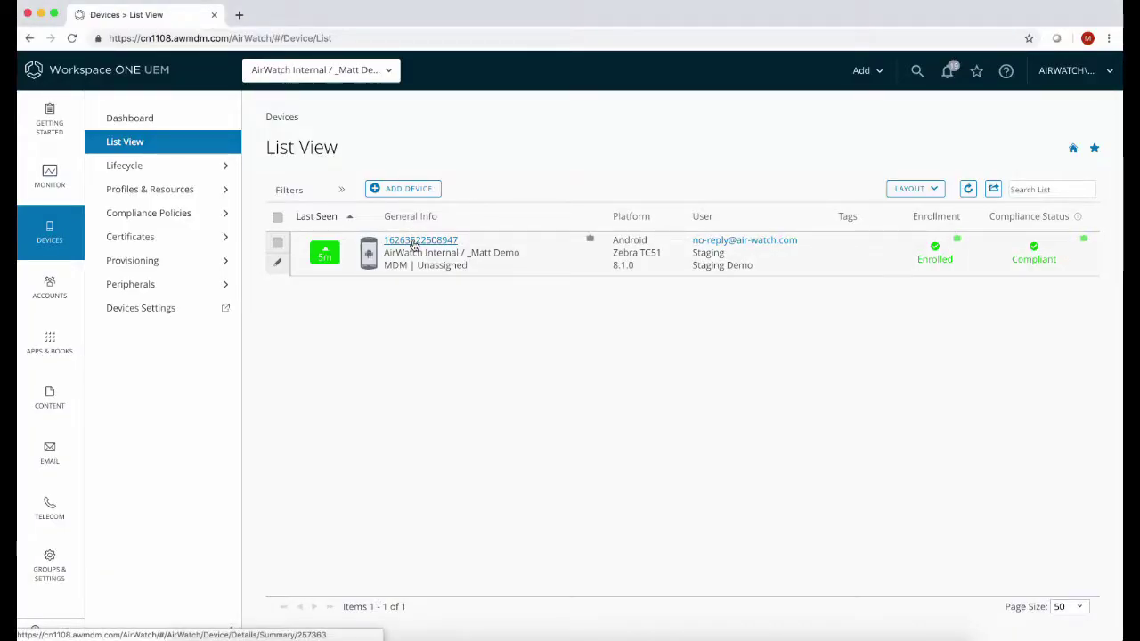
- Open the enrolled Zebra TC51's custom attributes and check its identity.oemBuildVersion value
click(415, 246)
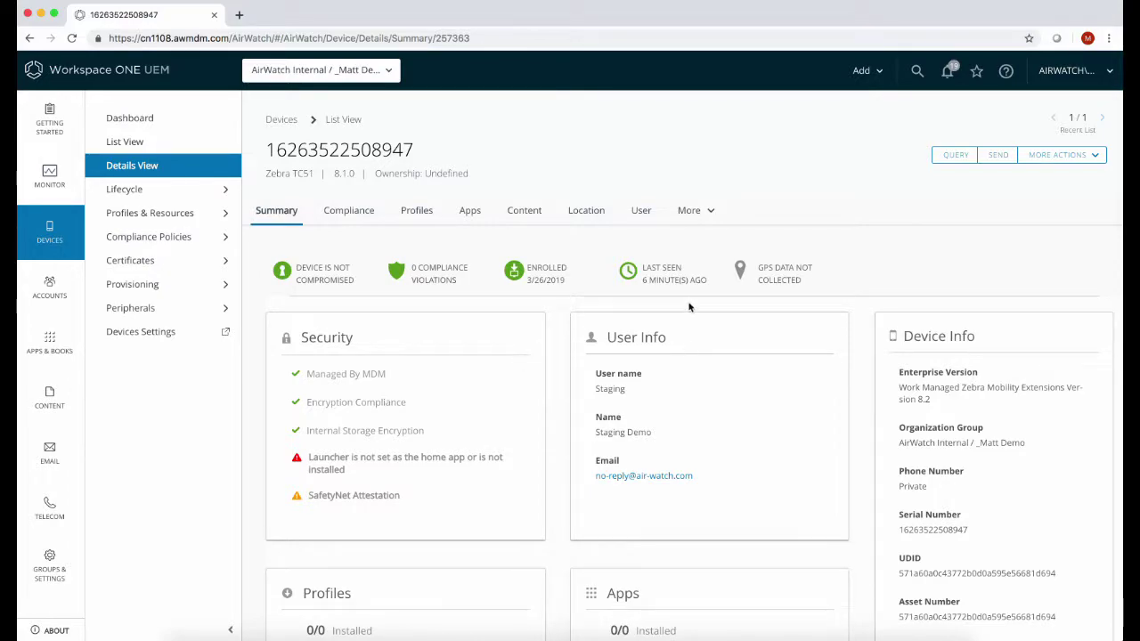
click(692, 212)
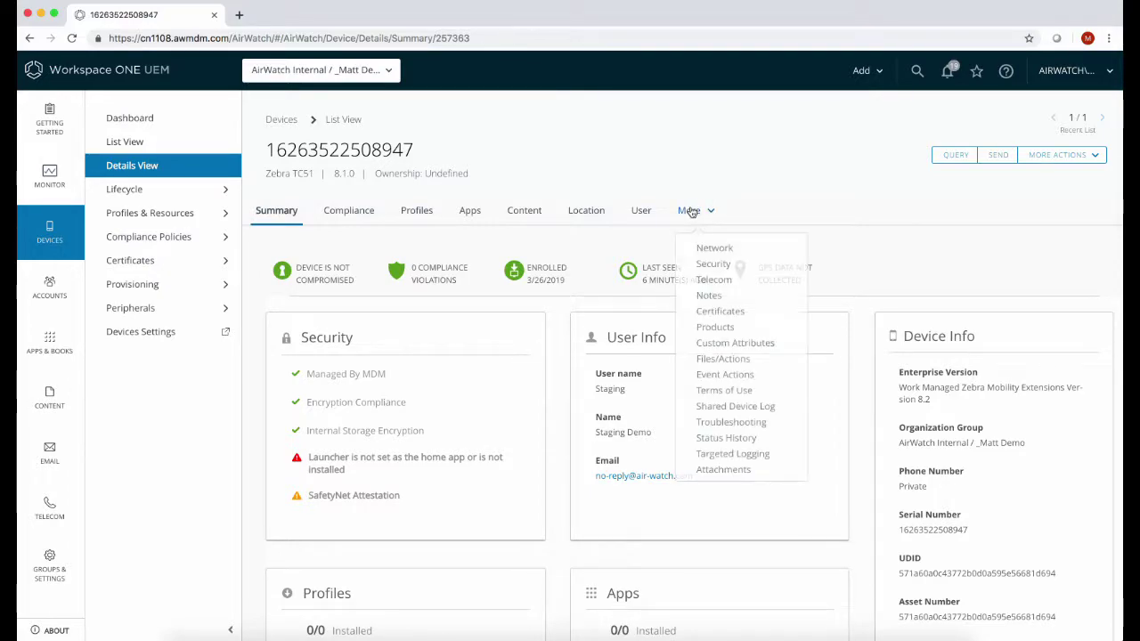
click(711, 347)
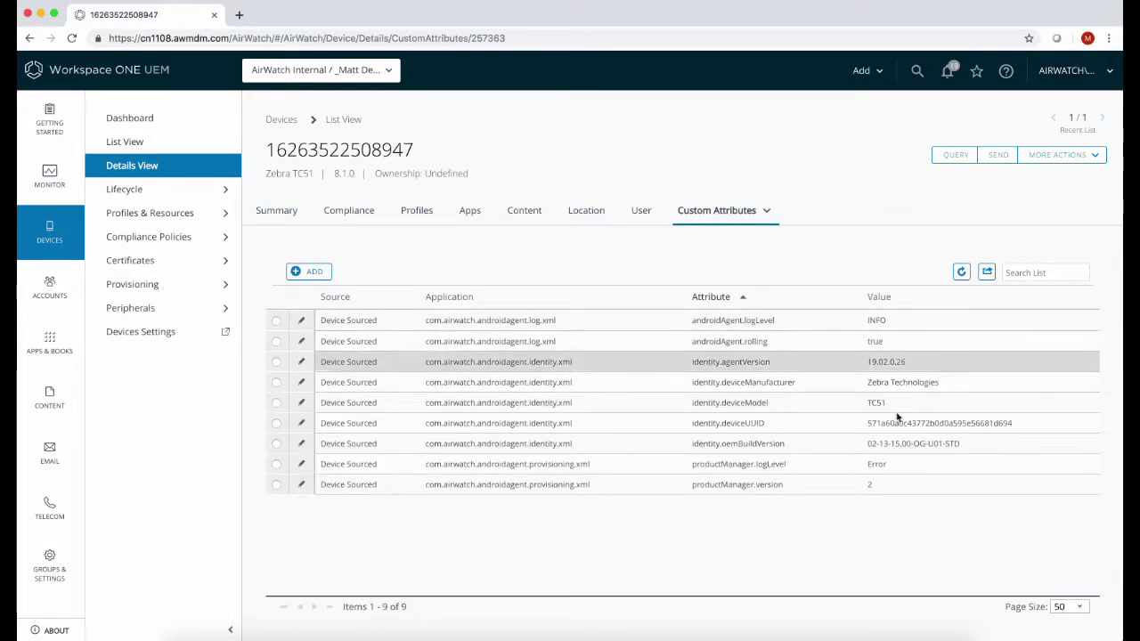
drag(961, 445, 867, 447)
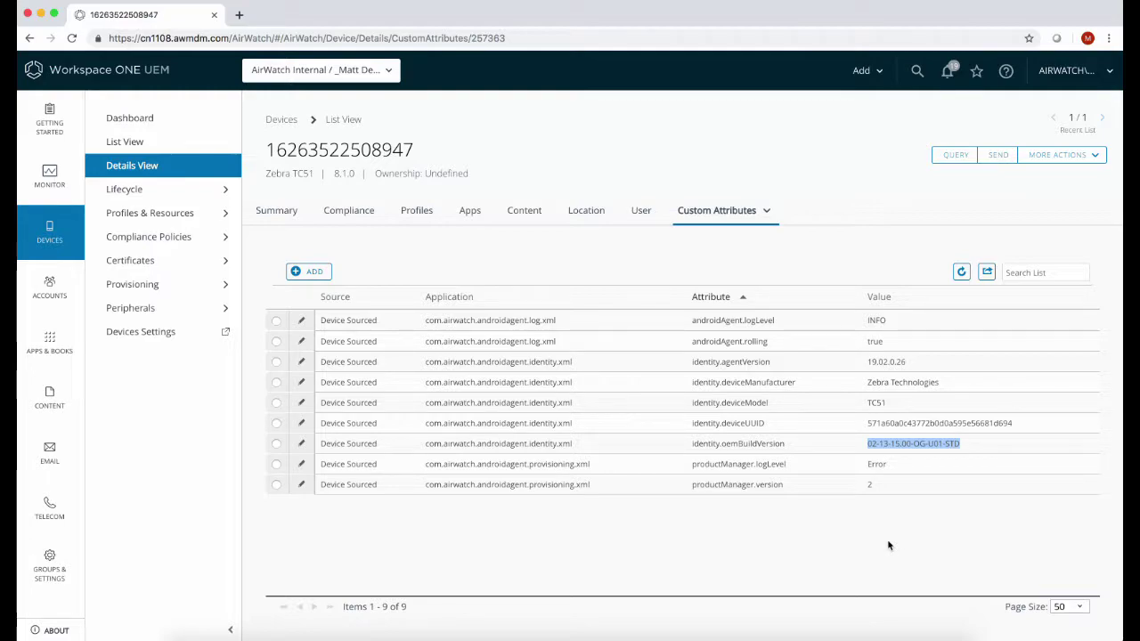
- Start a new Android Files/Actions component in Provisioning and name it "Zebra TC51 Lifeguard 11"
click(165, 289)
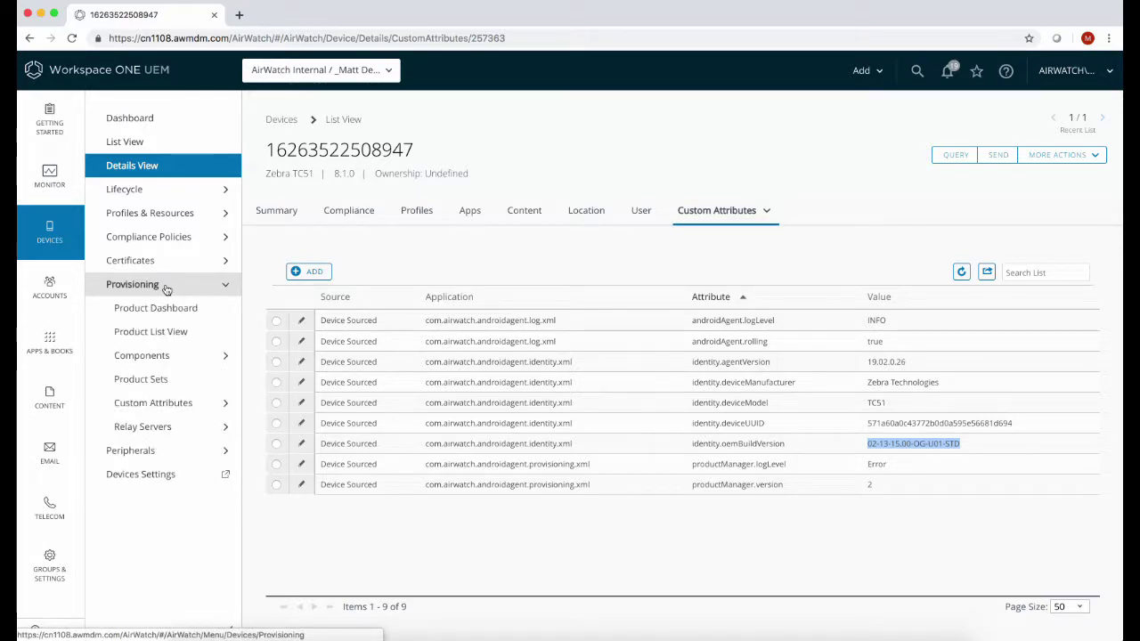
click(169, 358)
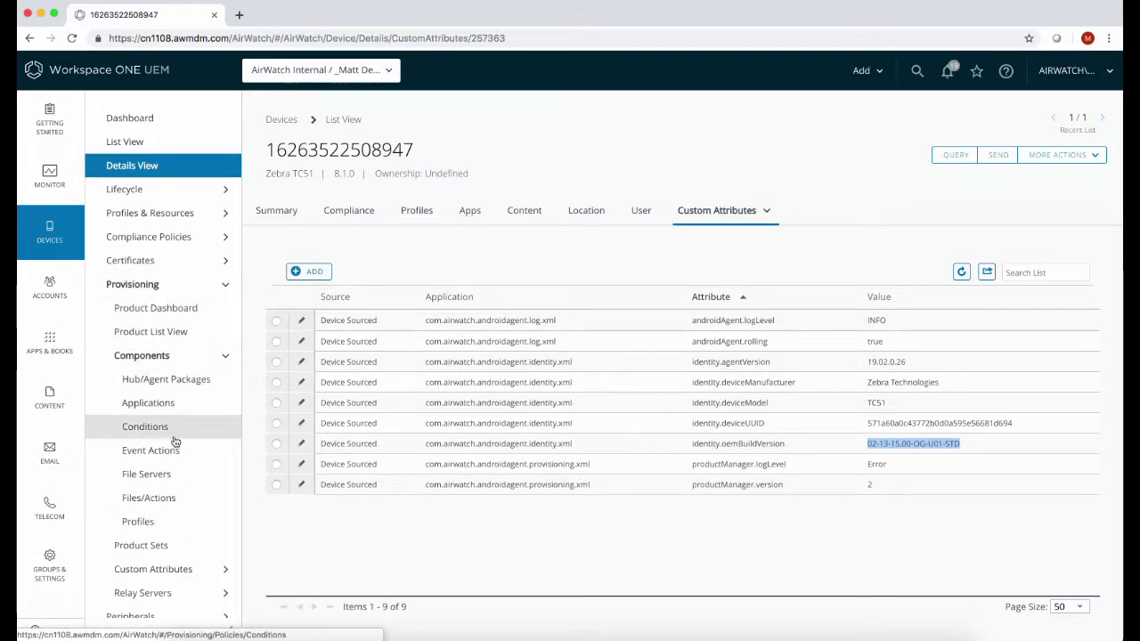
click(164, 502)
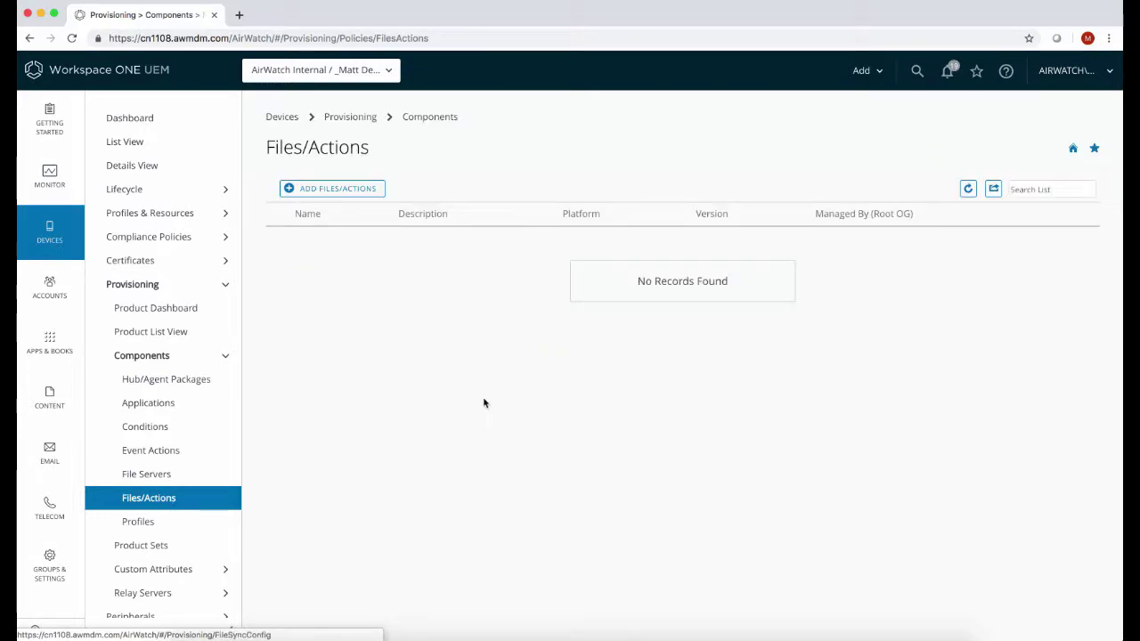
click(351, 192)
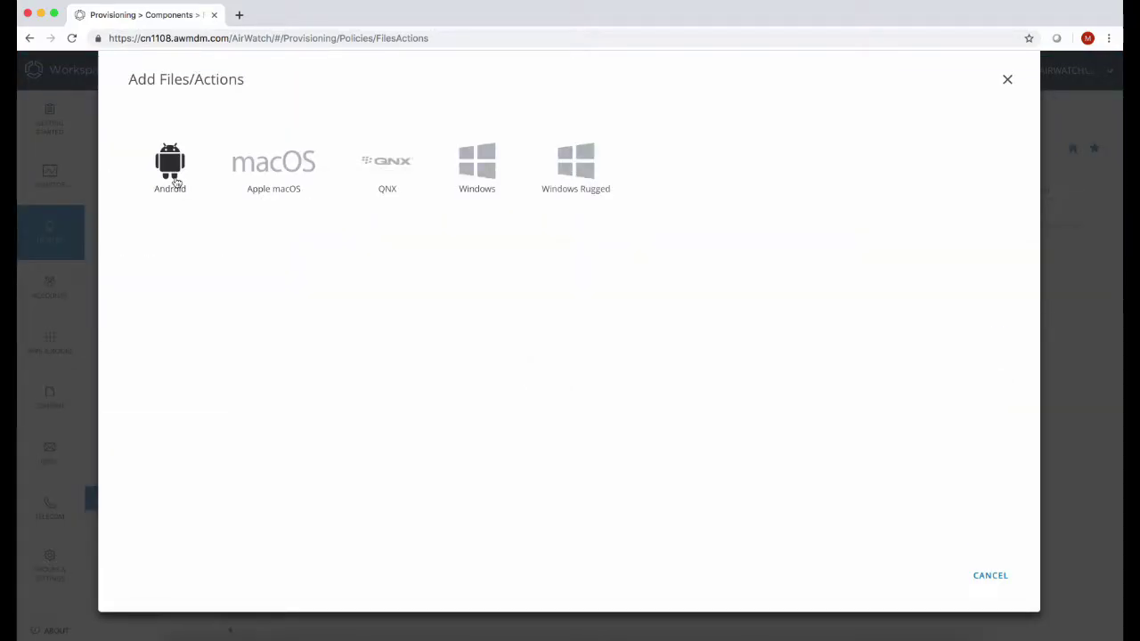
click(174, 181)
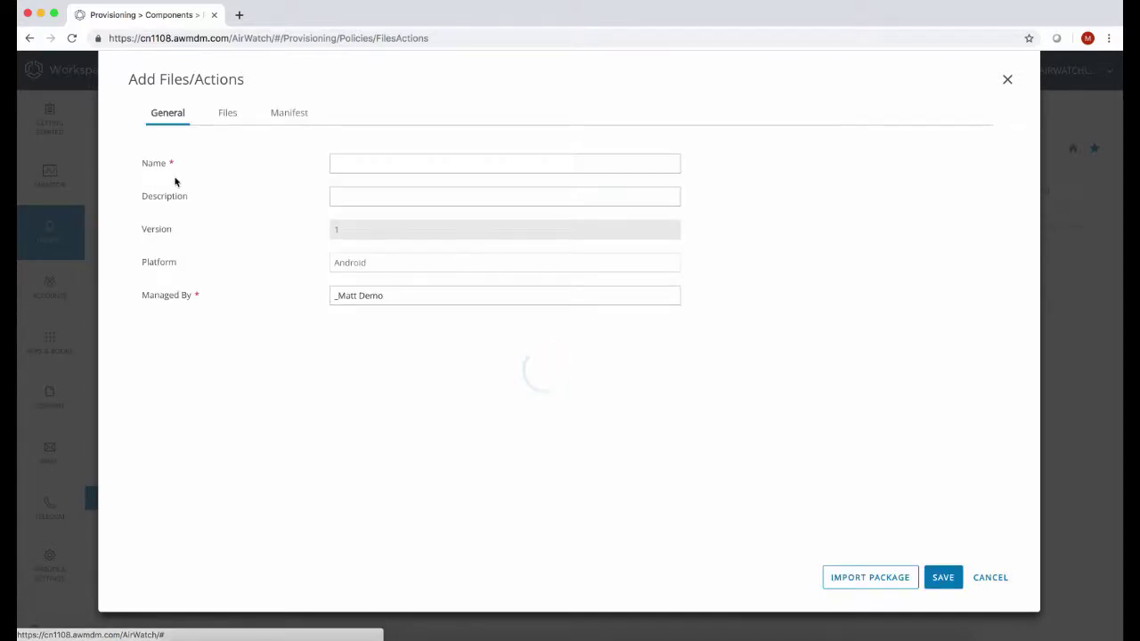
click(343, 159)
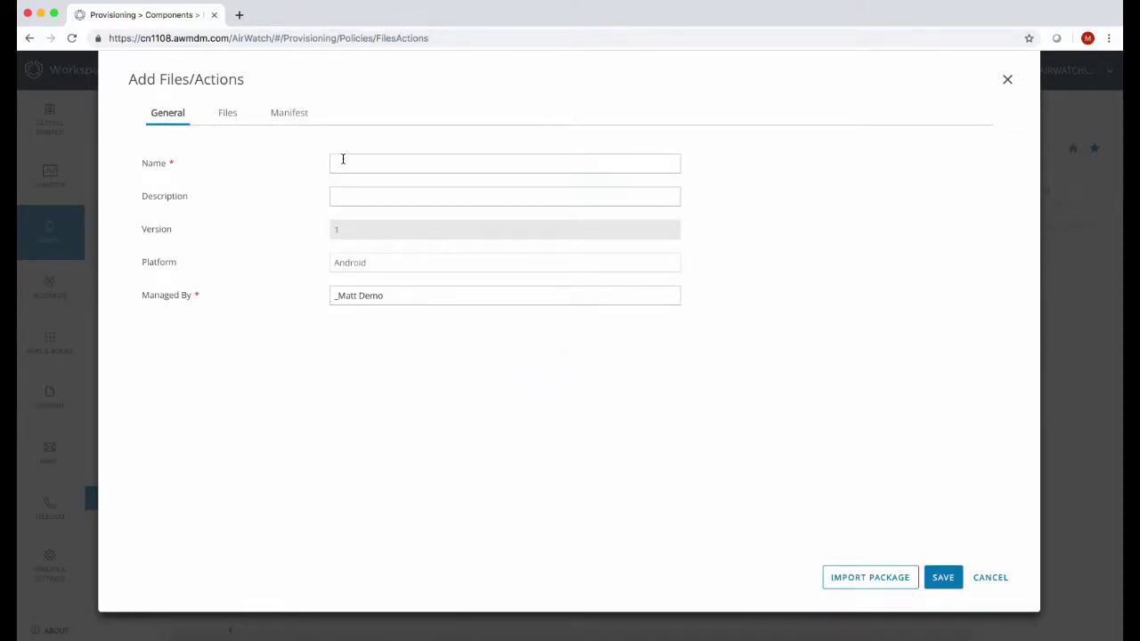
text(Zebra TC51 Lifeguard 11)
- Add the OS update file CFE_ATLAS_02-13-15.00-OG-U11-STD.zip from the Zebra OS folder to the component's files
click(224, 113)
click(180, 154)
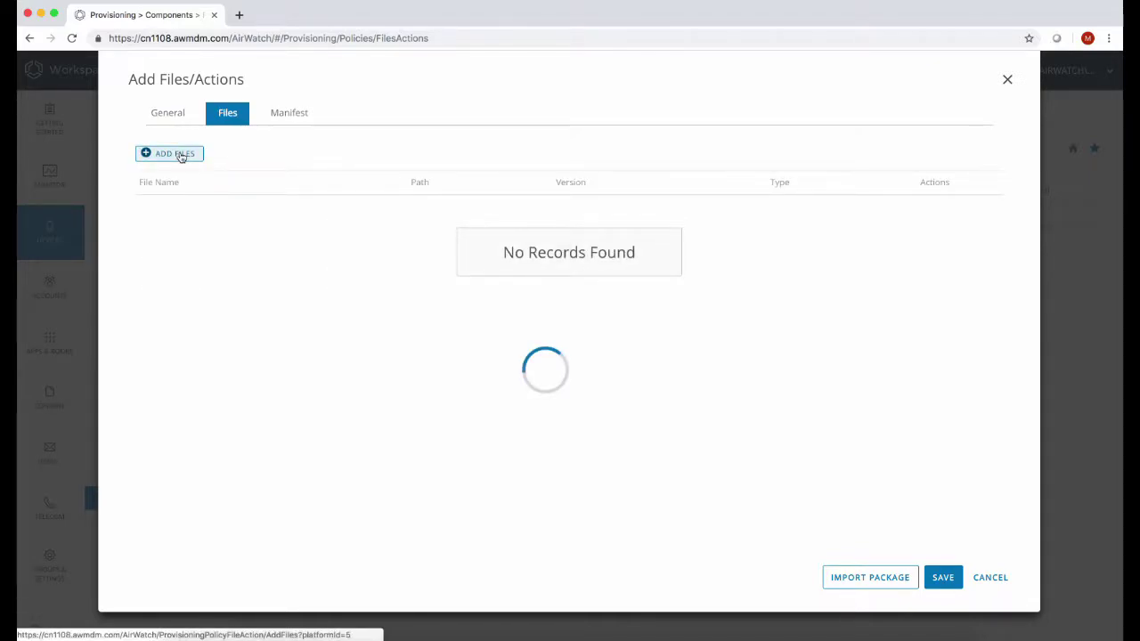
click(530, 203)
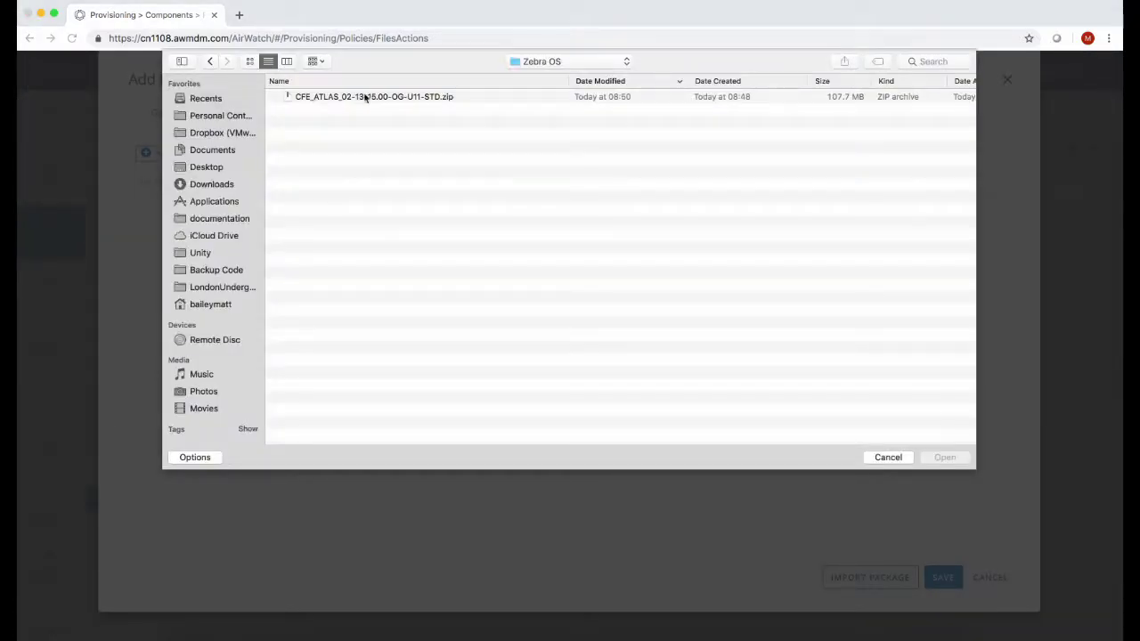
click(462, 99)
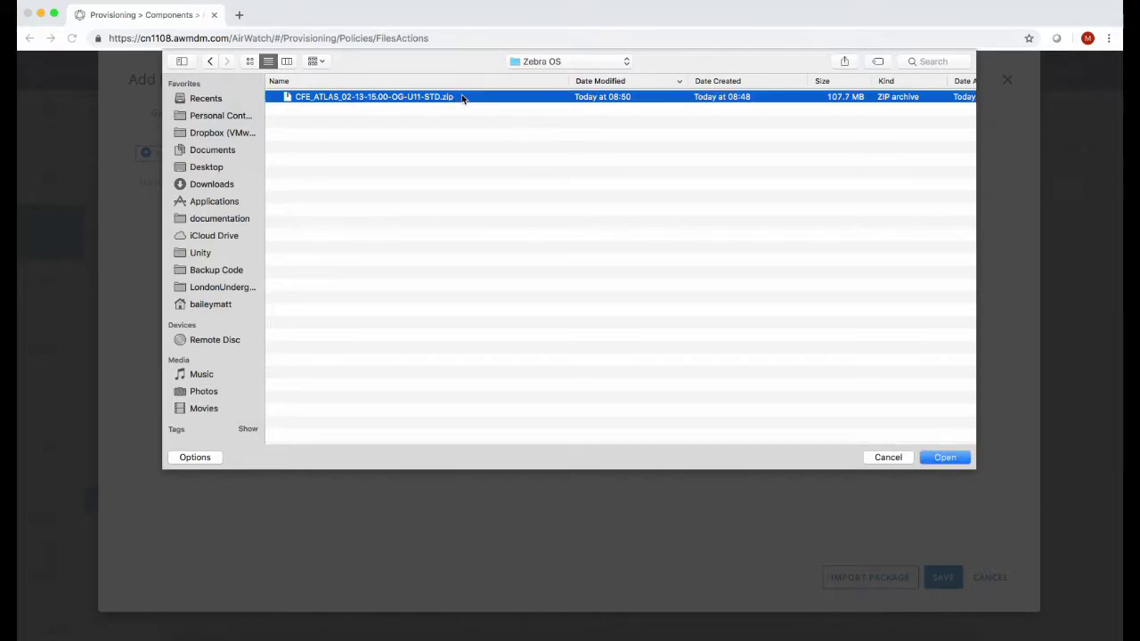
click(945, 458)
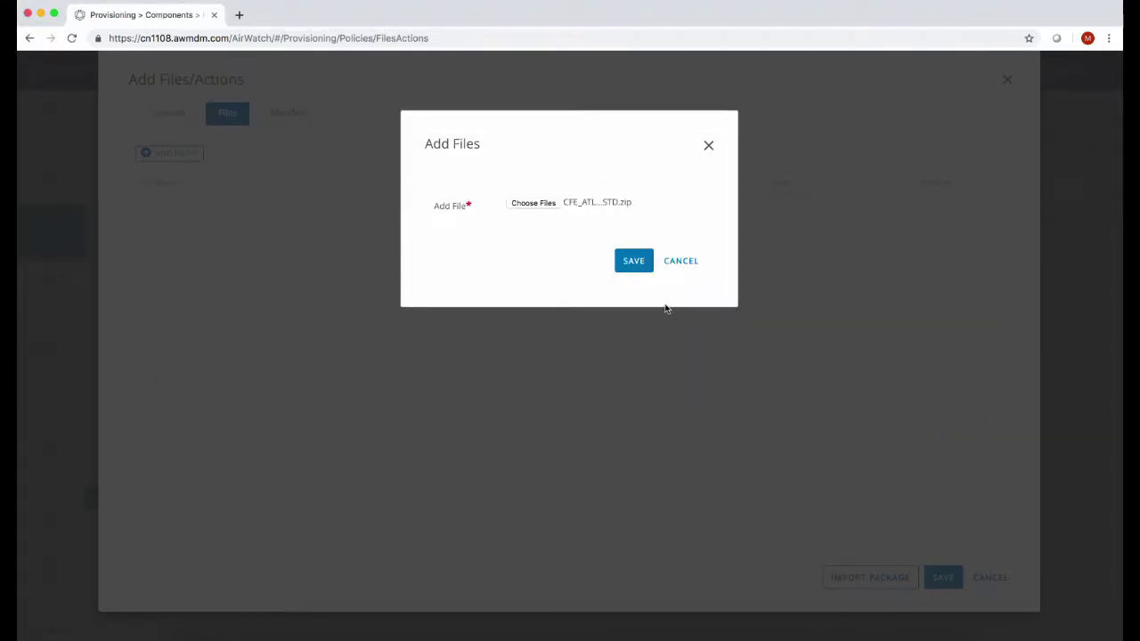
click(633, 261)
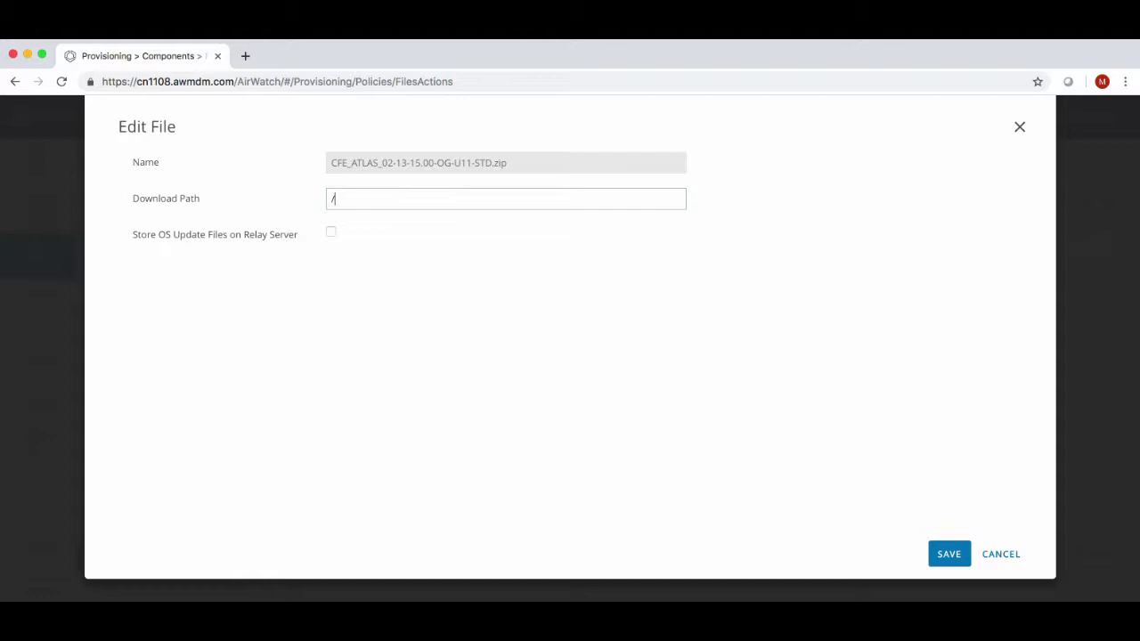
- Set the update file's download path to /sdcard/download and save the file entry
text(sdcard/download)
click(960, 559)
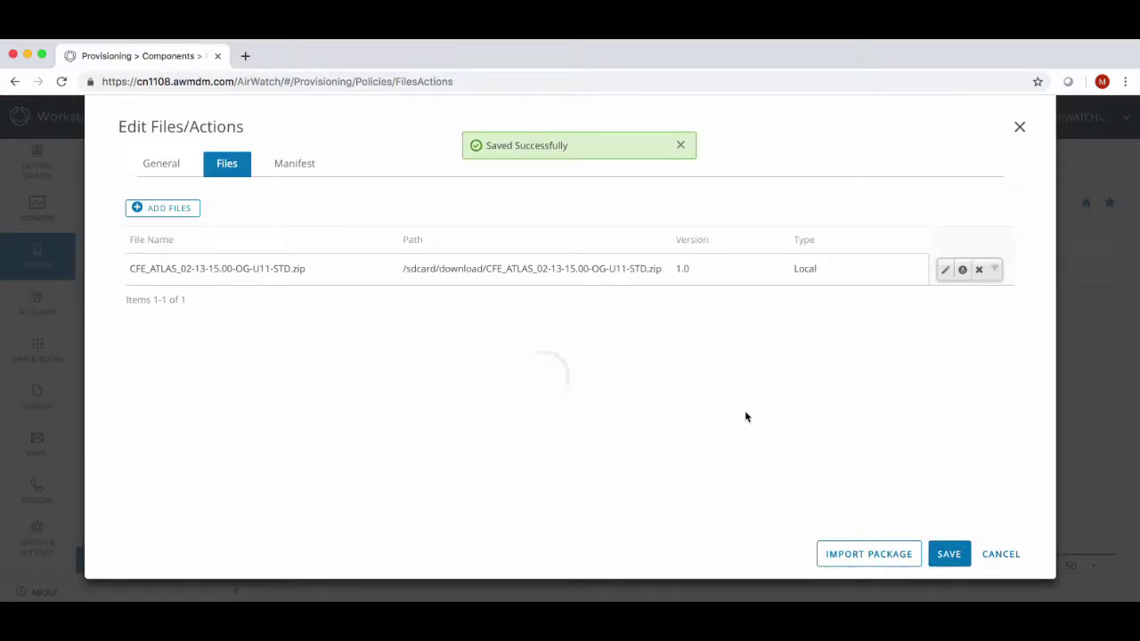
click(681, 146)
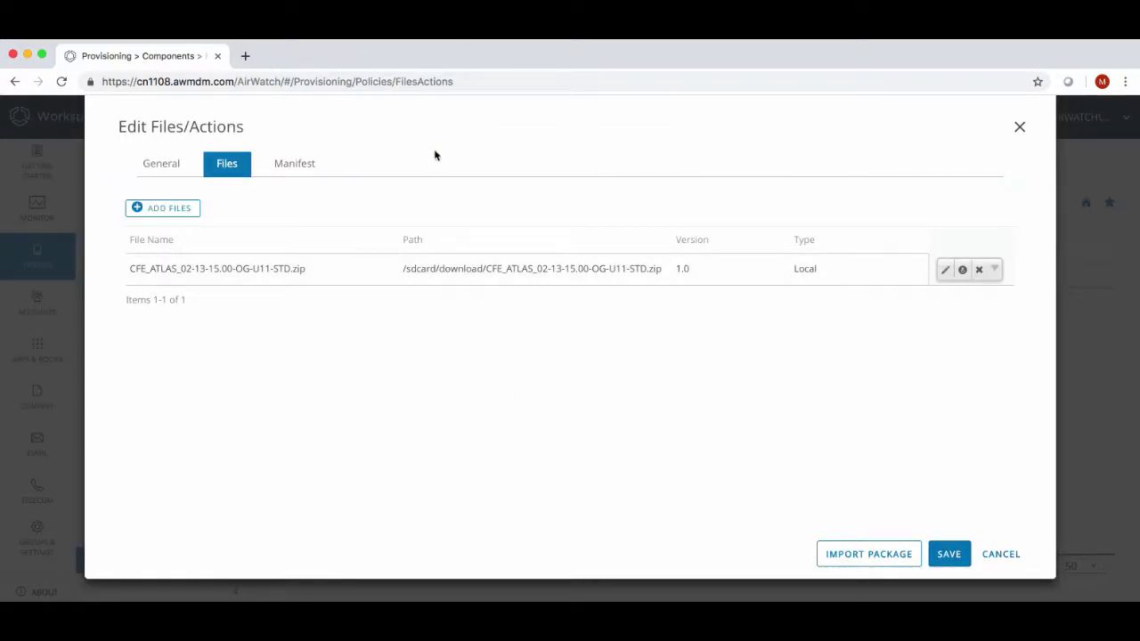
- Add an OS Upgrade action using CFE_ATLAS_02-13-15.00-OG-U11-STD.zip to the install manifest and save the Files/Actions component
click(294, 165)
click(155, 224)
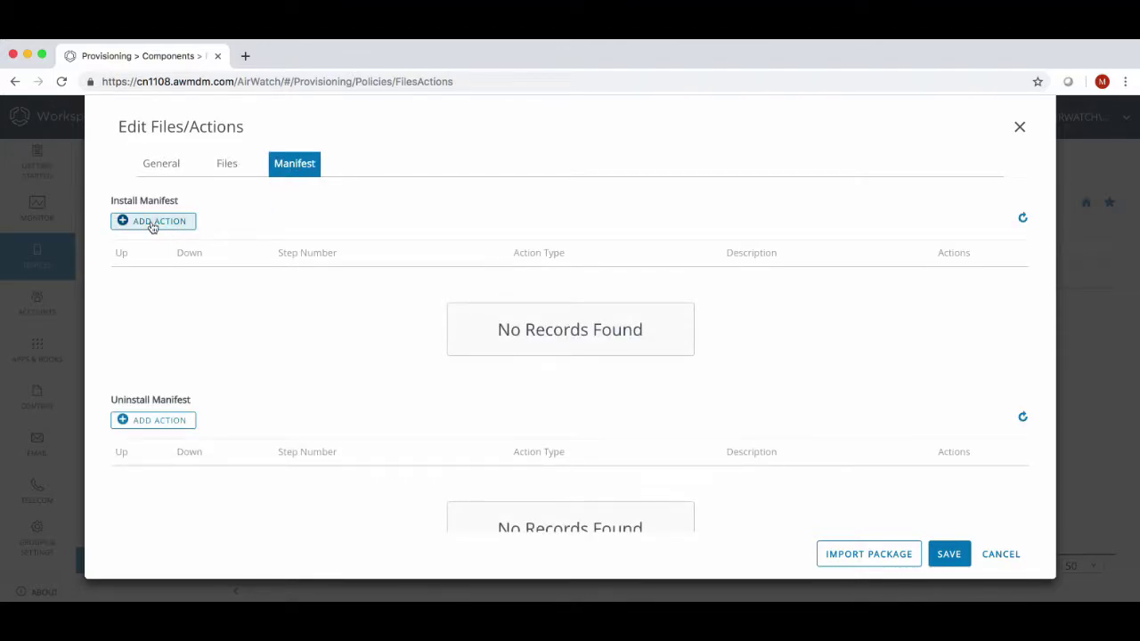
click(454, 178)
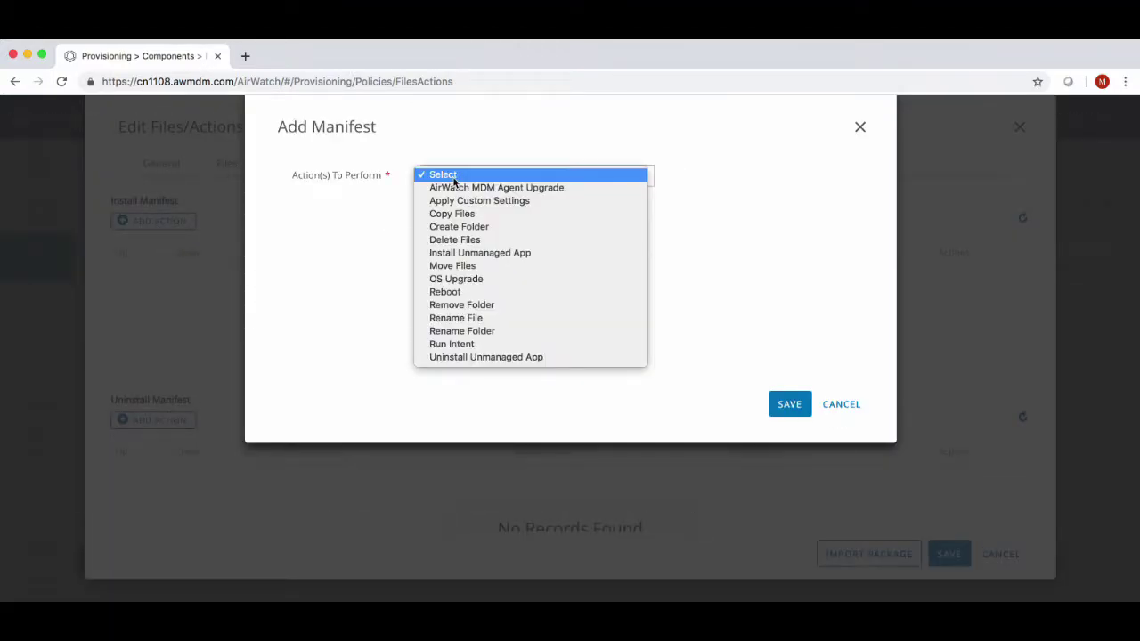
click(456, 278)
click(521, 203)
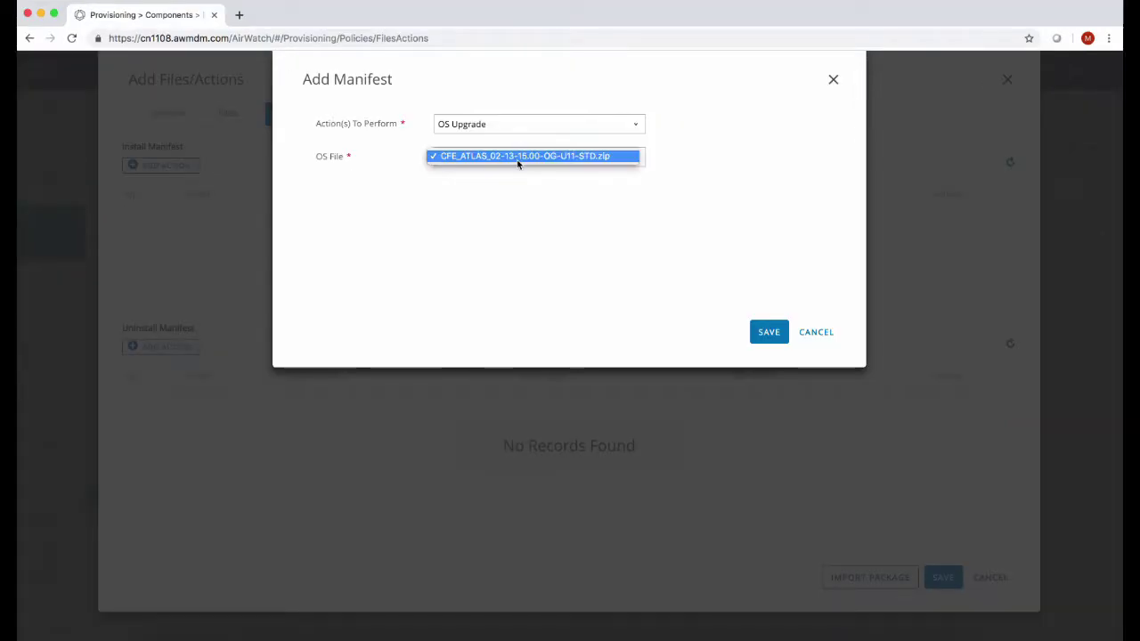
click(526, 158)
click(764, 335)
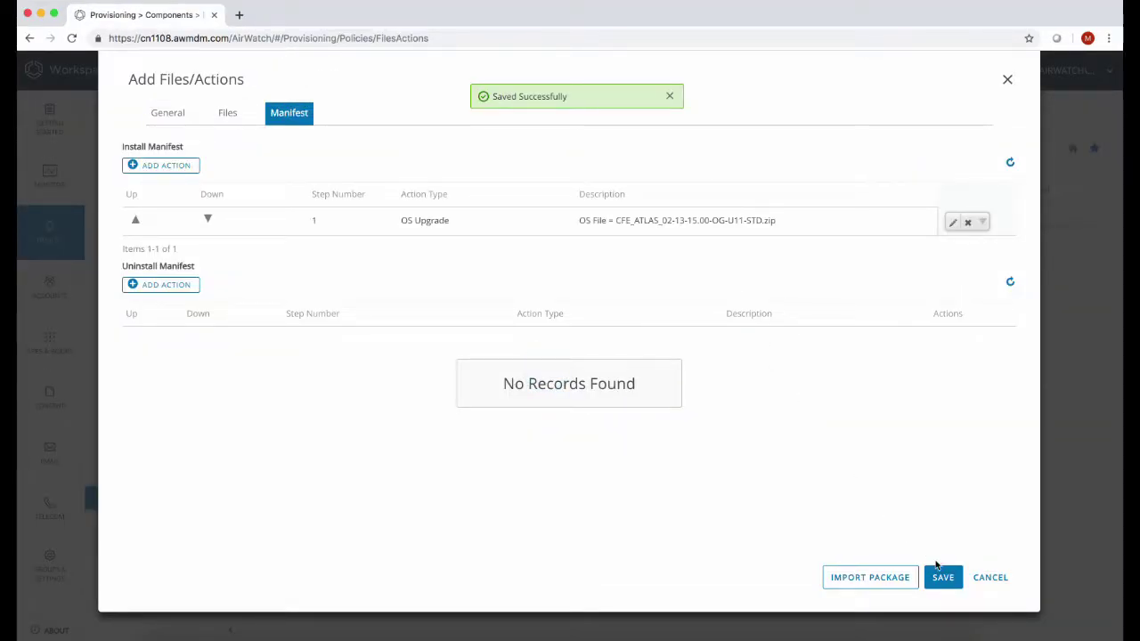
click(944, 578)
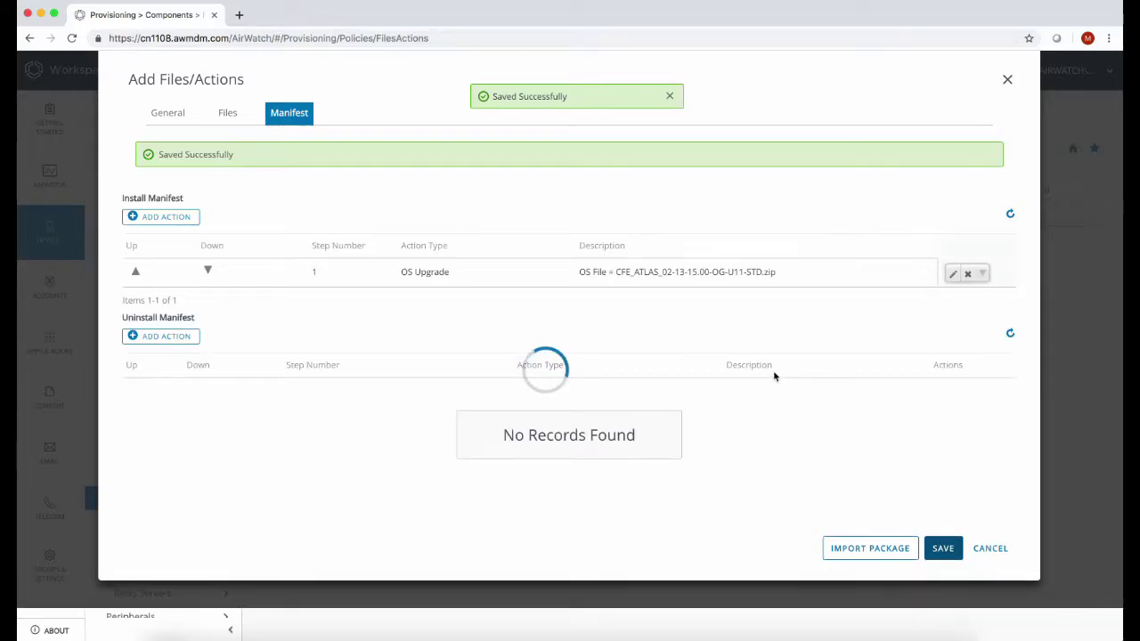
click(670, 96)
- Start a new Android provisioning condition of type Power, name it "On Charge", and continue to its details
click(151, 430)
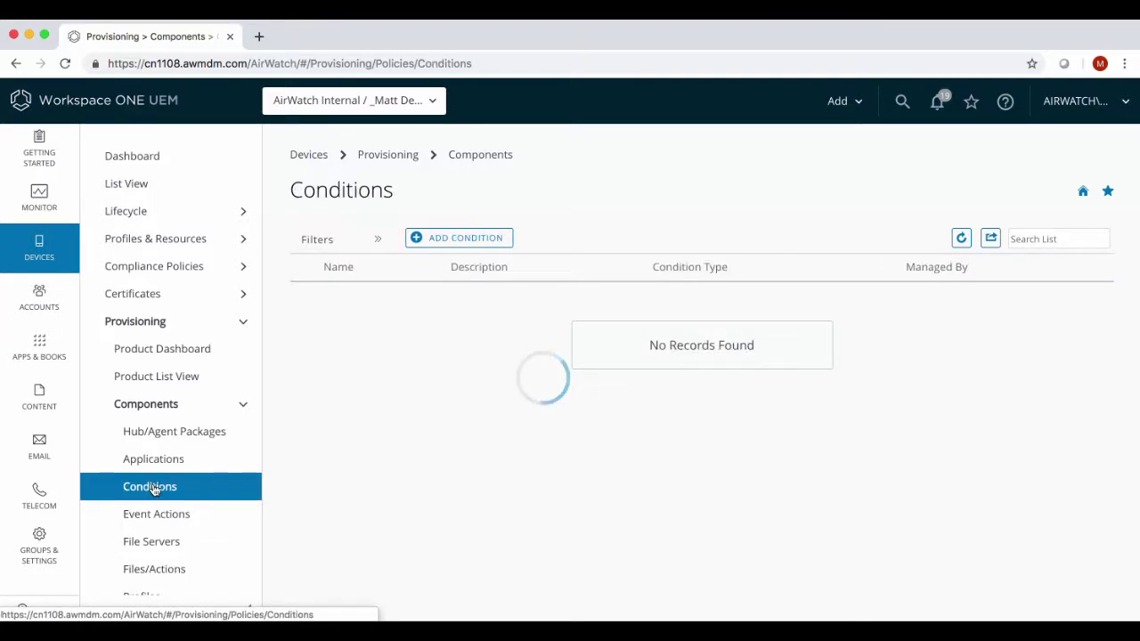
click(479, 239)
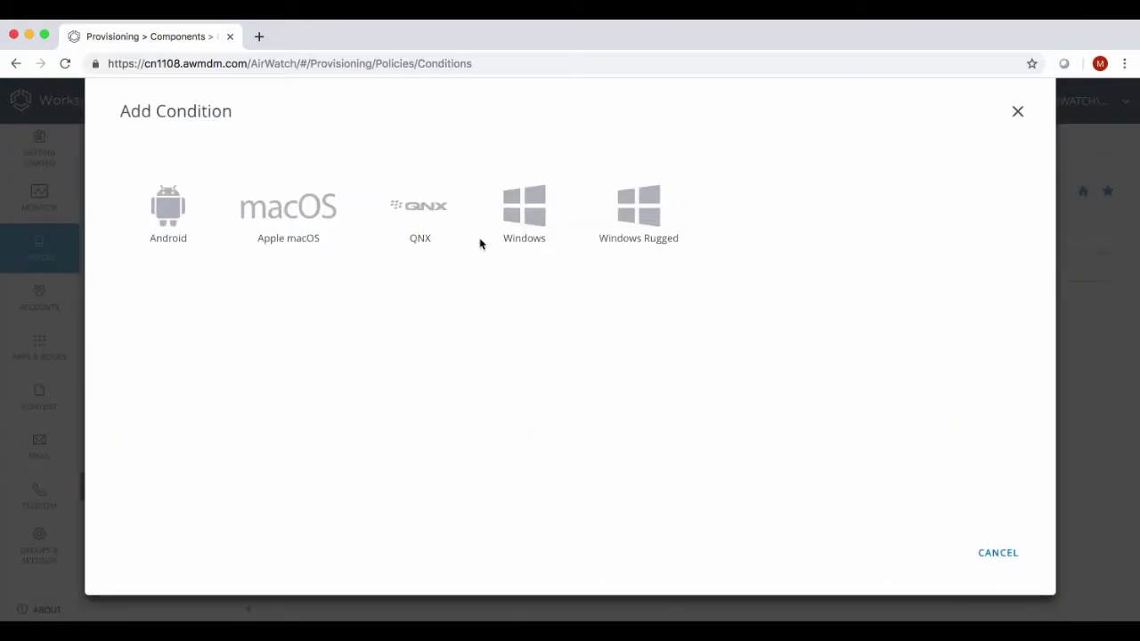
click(178, 227)
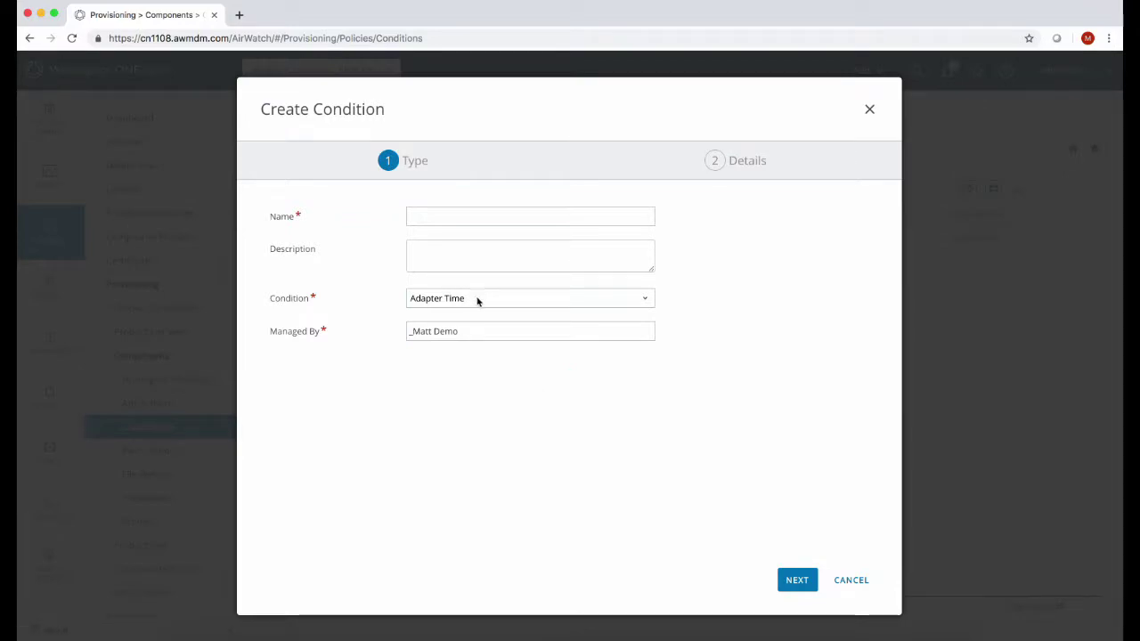
click(477, 301)
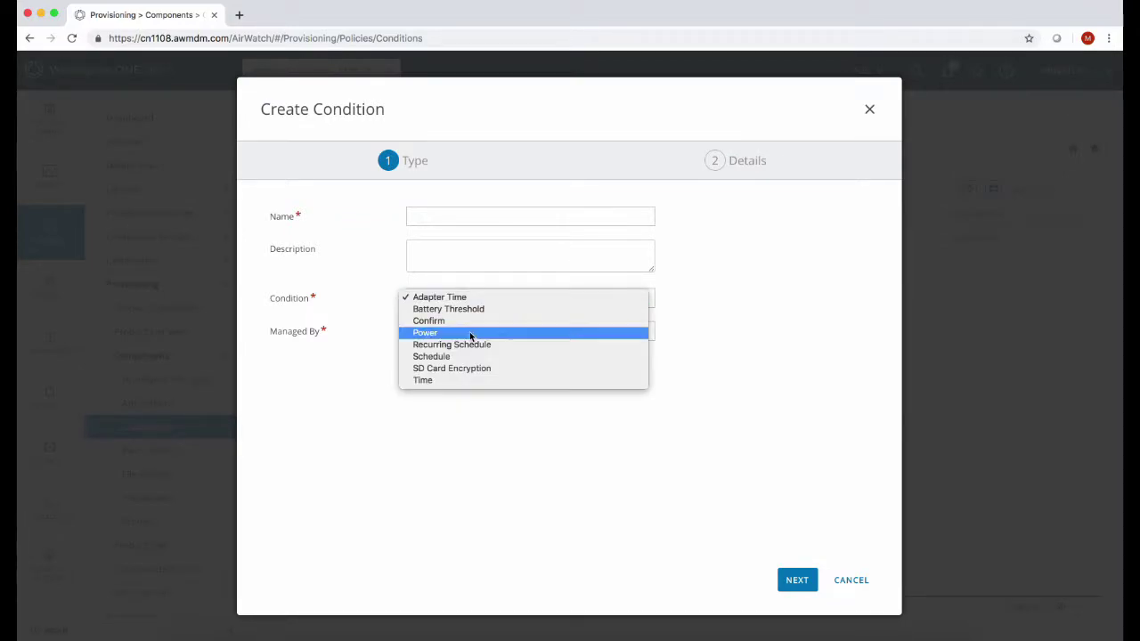
click(470, 335)
click(431, 215)
key(Escape)
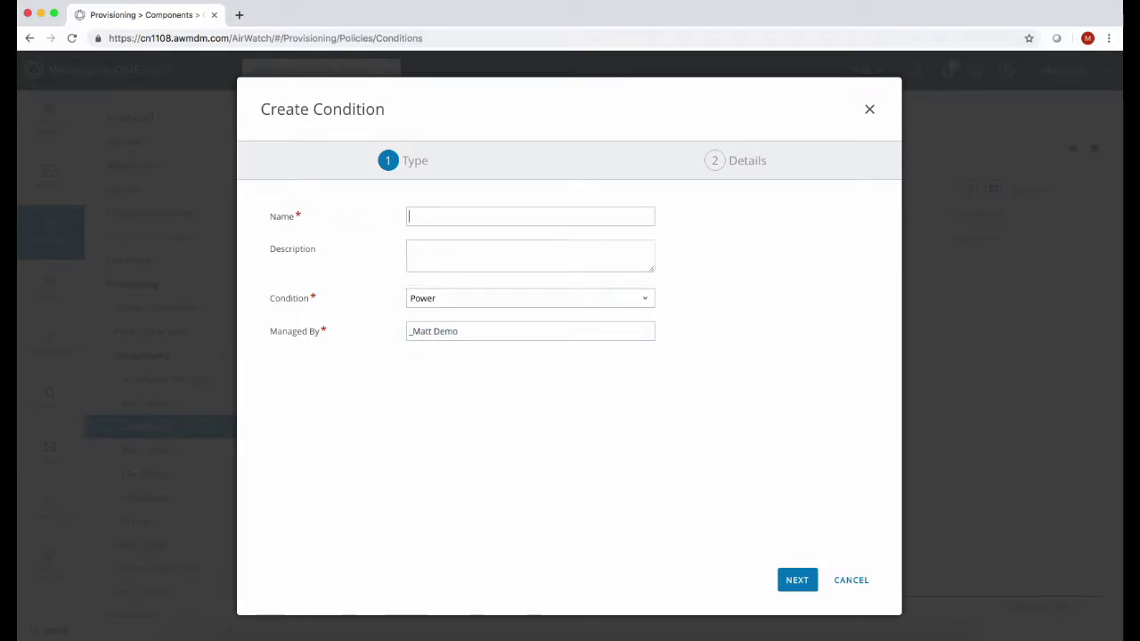
text(On Powere)
click(806, 586)
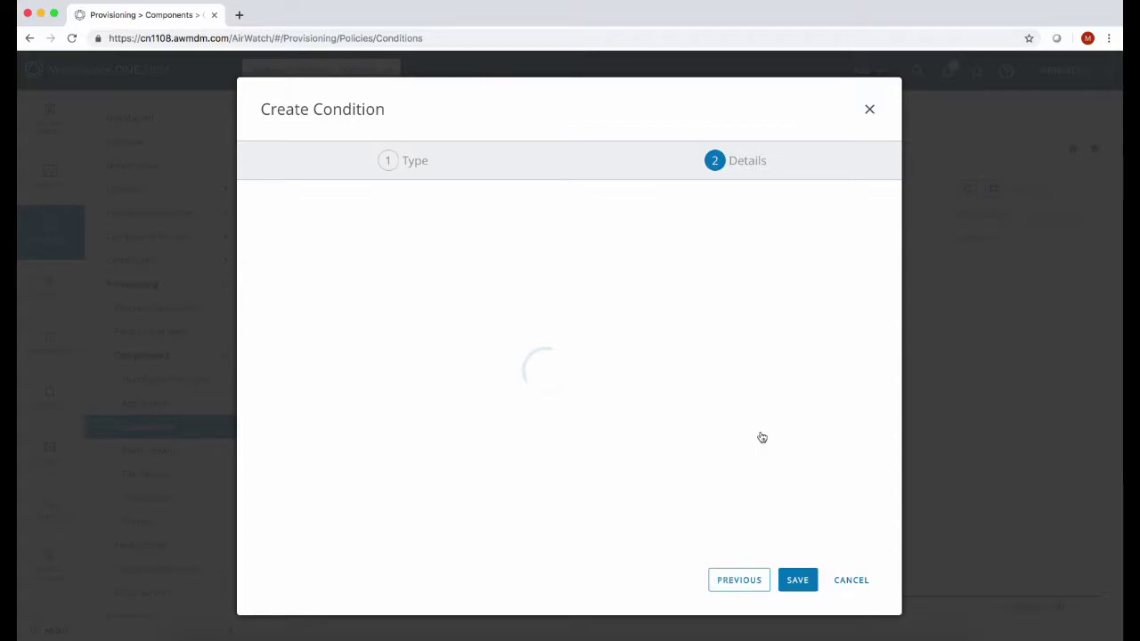
- Set the condition's required power level to A/C and save the condition
scroll(504, 434, down, 2)
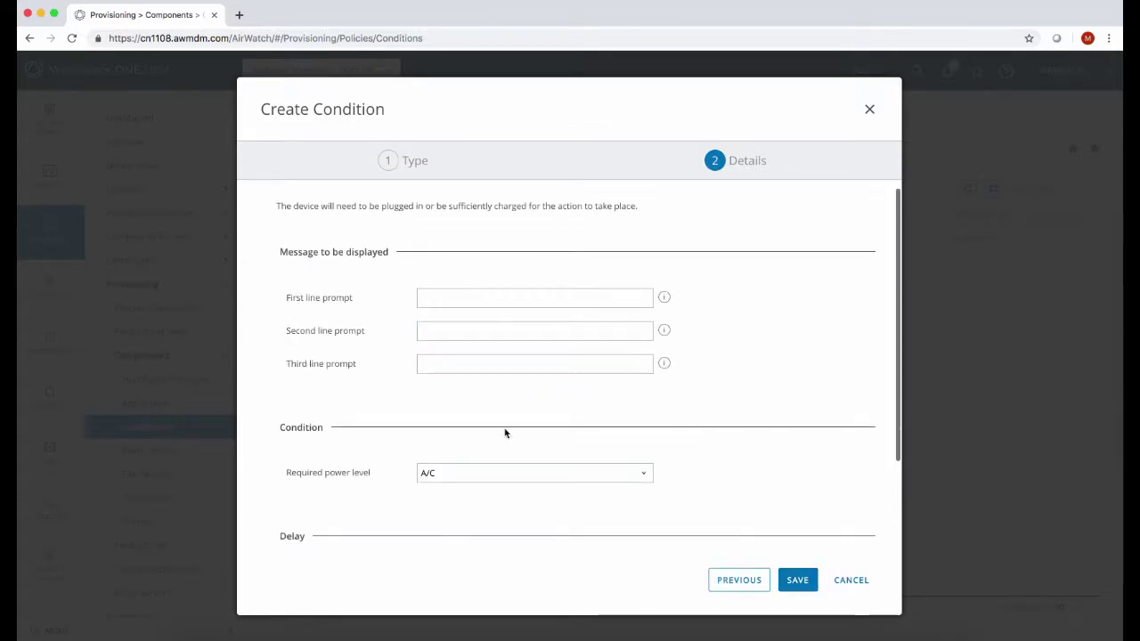
click(492, 409)
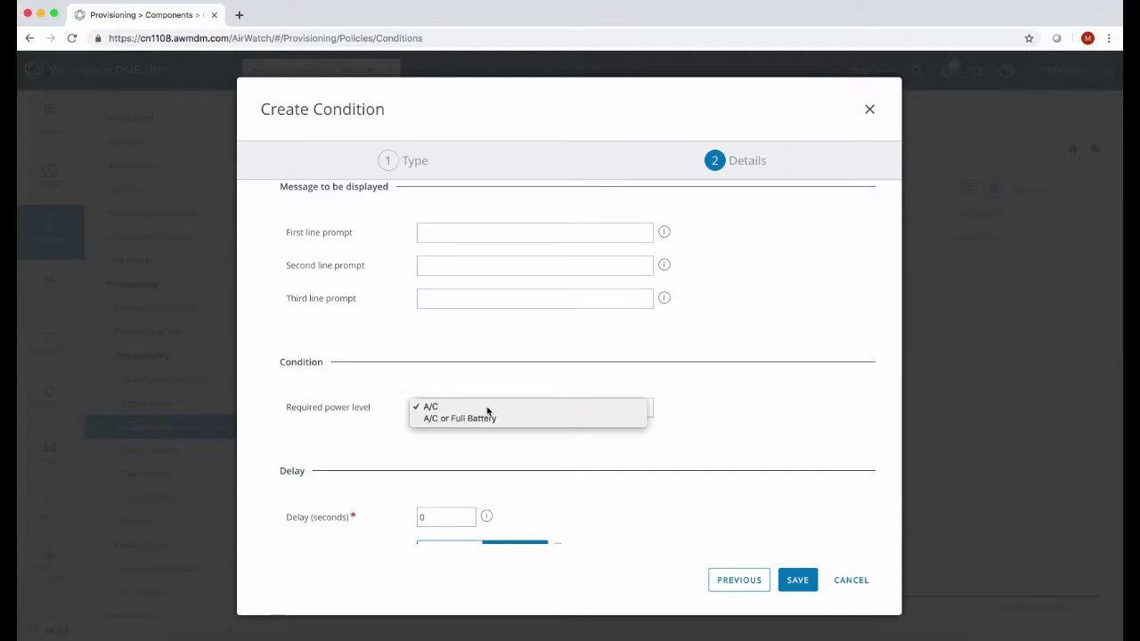
click(489, 408)
scroll(694, 451, down, 1)
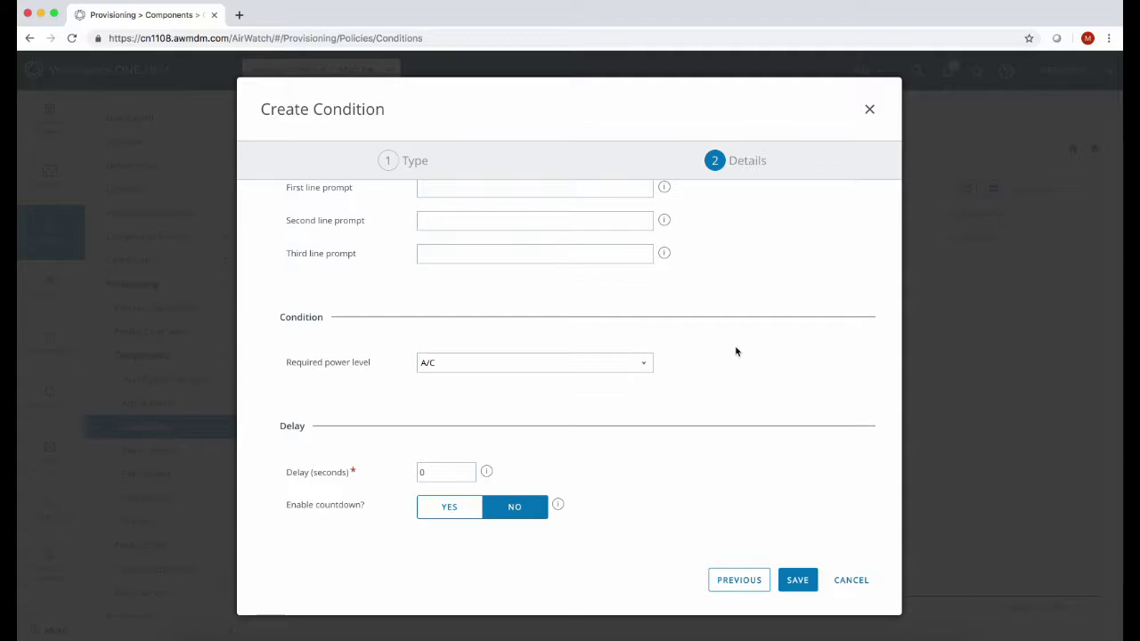
scroll(736, 351, up, 3)
click(805, 581)
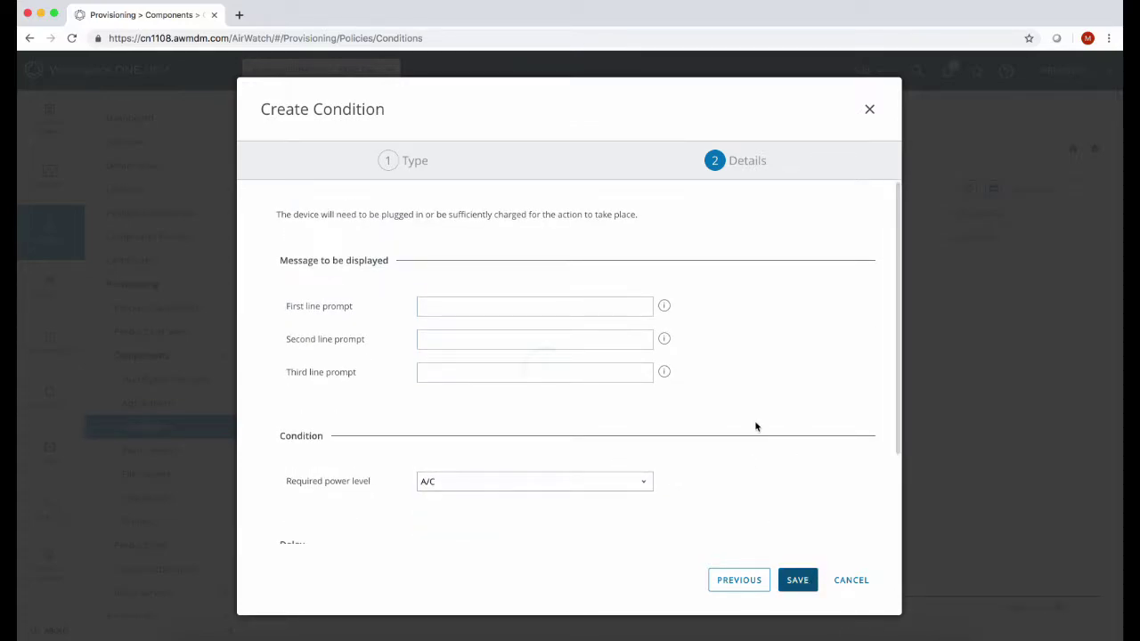
click(669, 98)
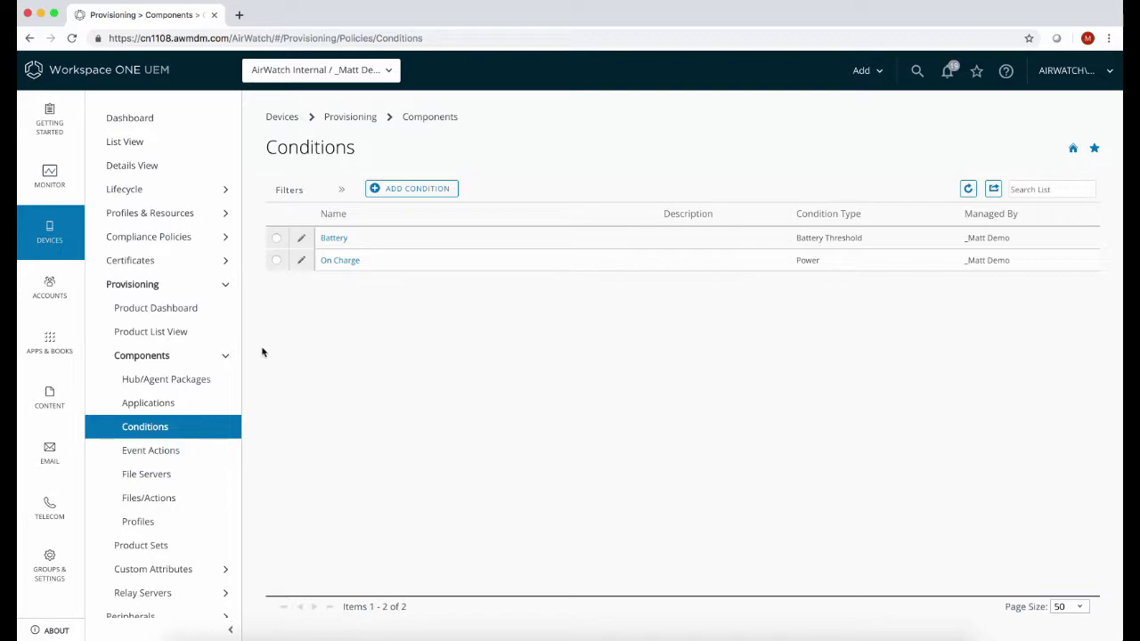
- Create an Android provisioning product named "TC51 Lifeguard 11 Upgrade" and assign it to the demo organization's smart group
click(206, 335)
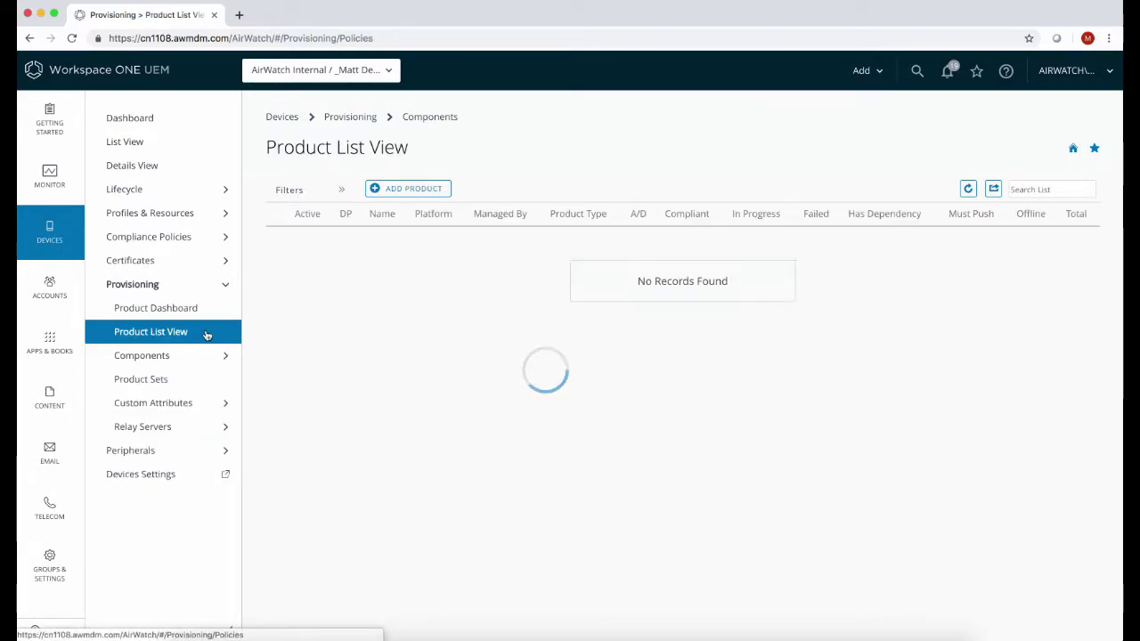
click(413, 188)
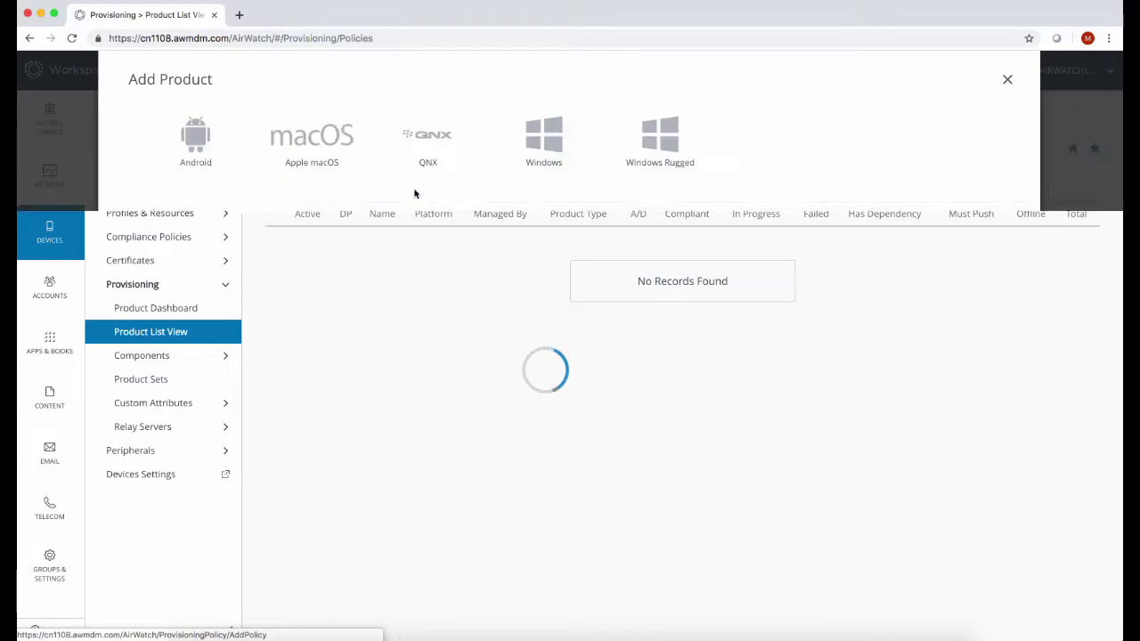
click(198, 152)
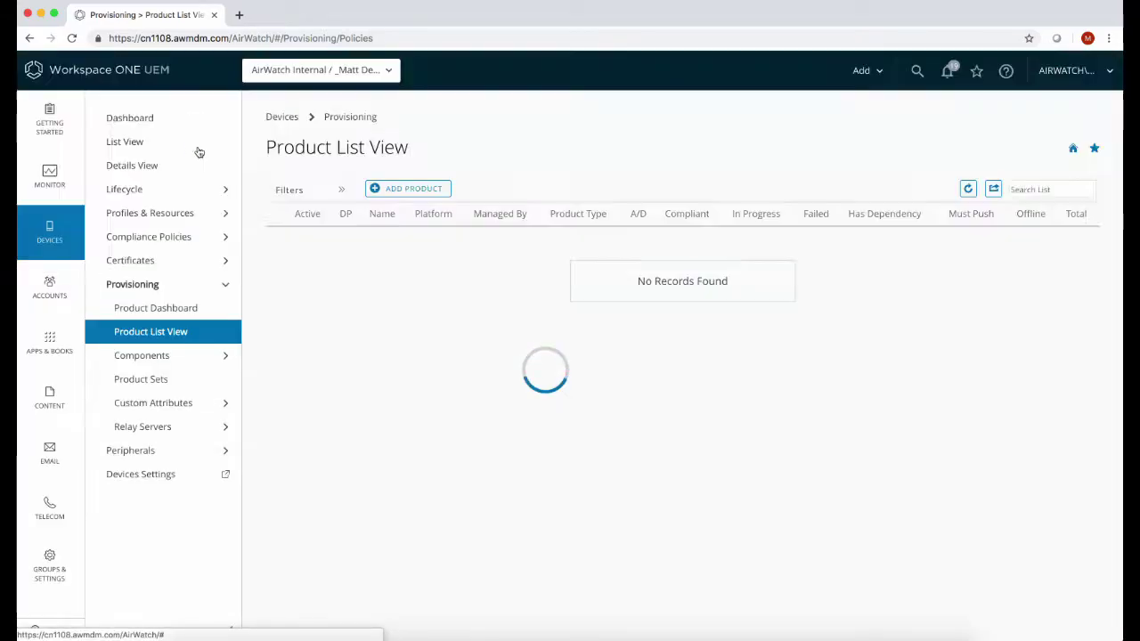
click(454, 216)
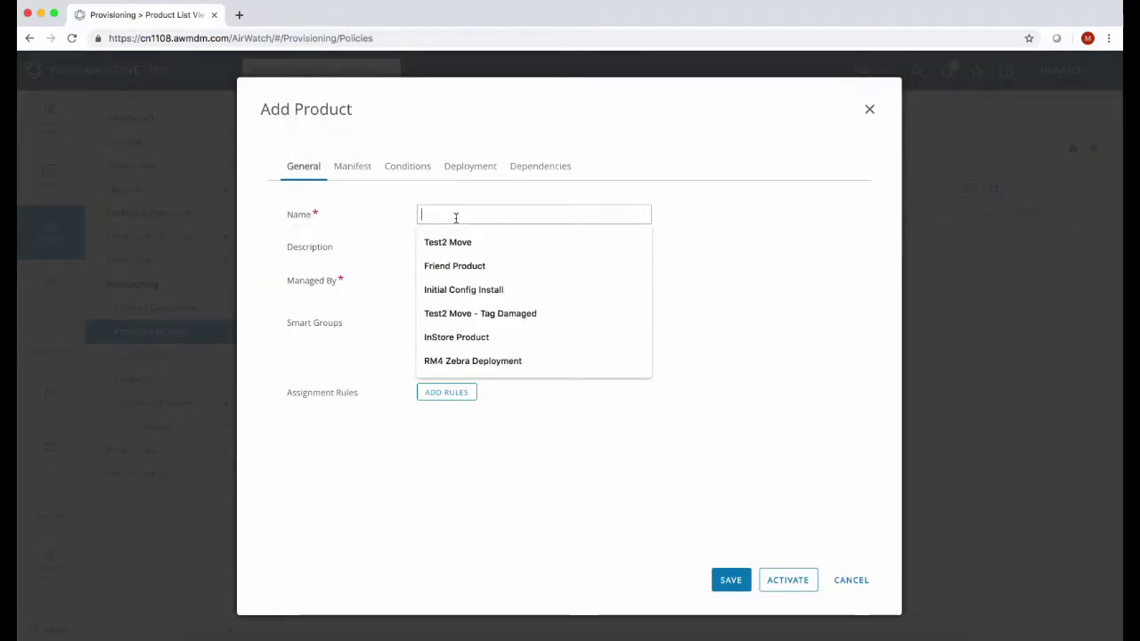
text(TC51 L)
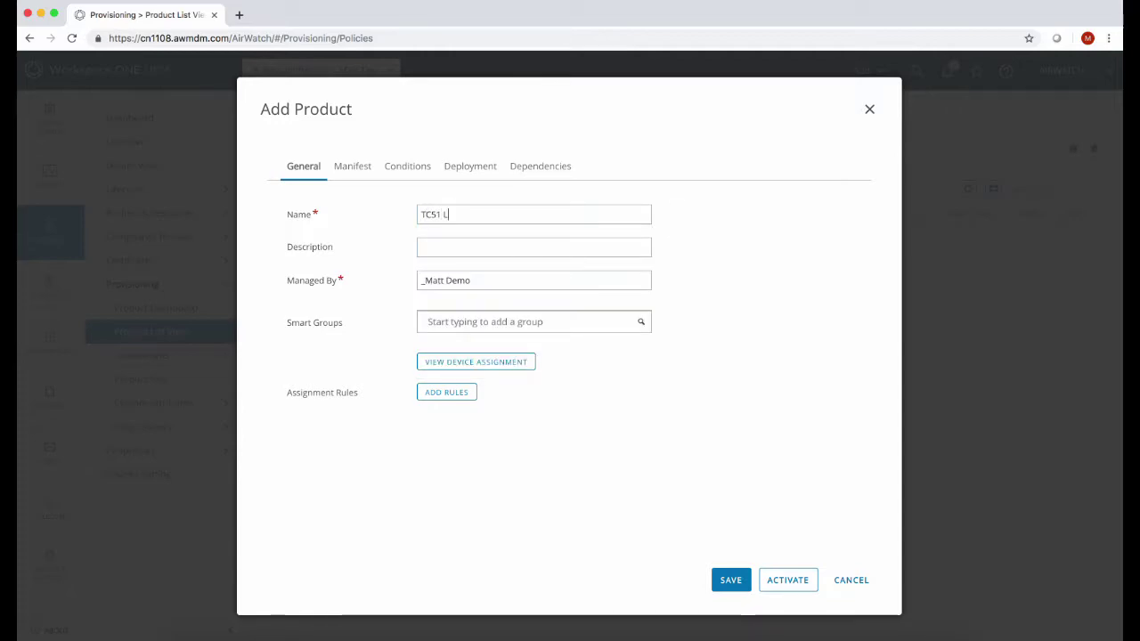
text(ifeguard)
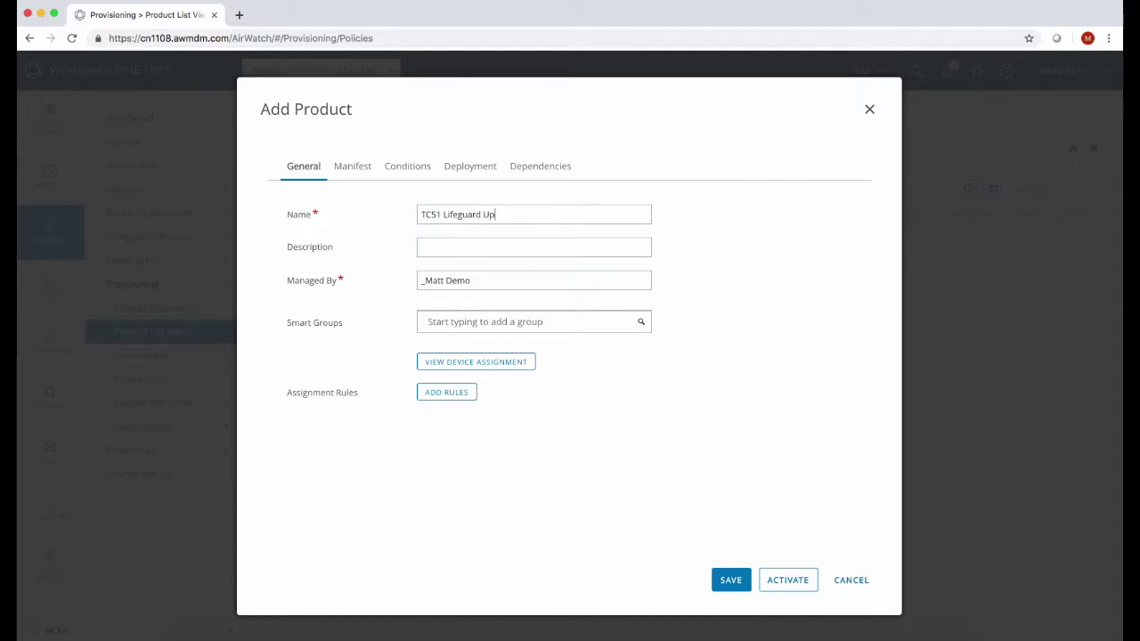
text( 11 Upgrade)
click(561, 318)
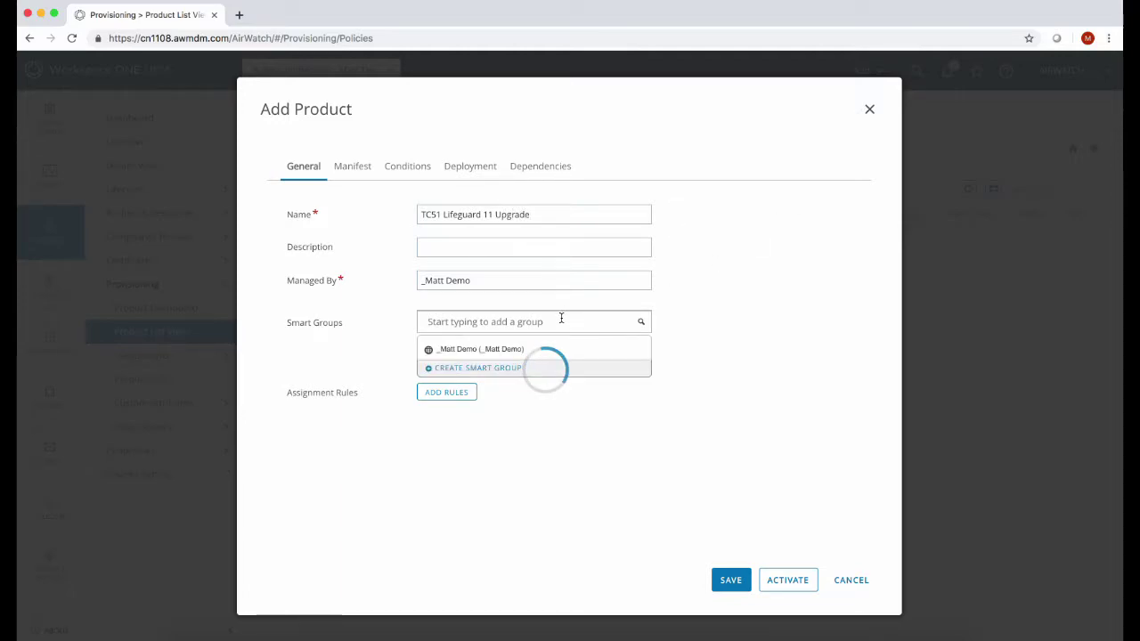
click(481, 346)
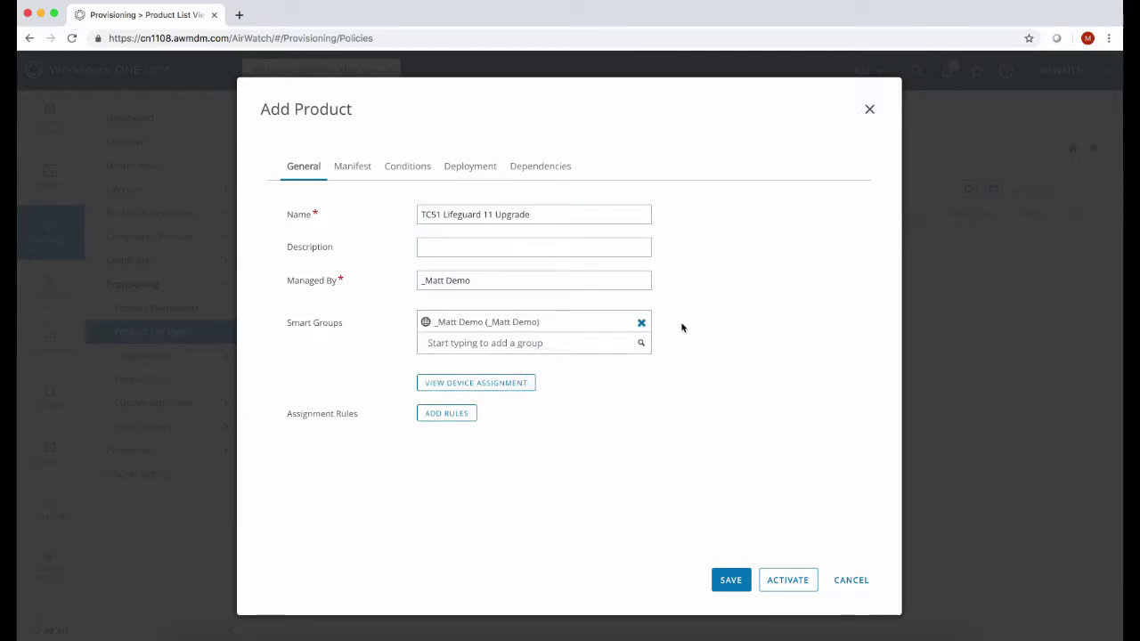
- Add an Install Files/Actions entry for "Zebra TC51 Lifeguard 11" to the product's manifest and save it
click(354, 167)
click(298, 216)
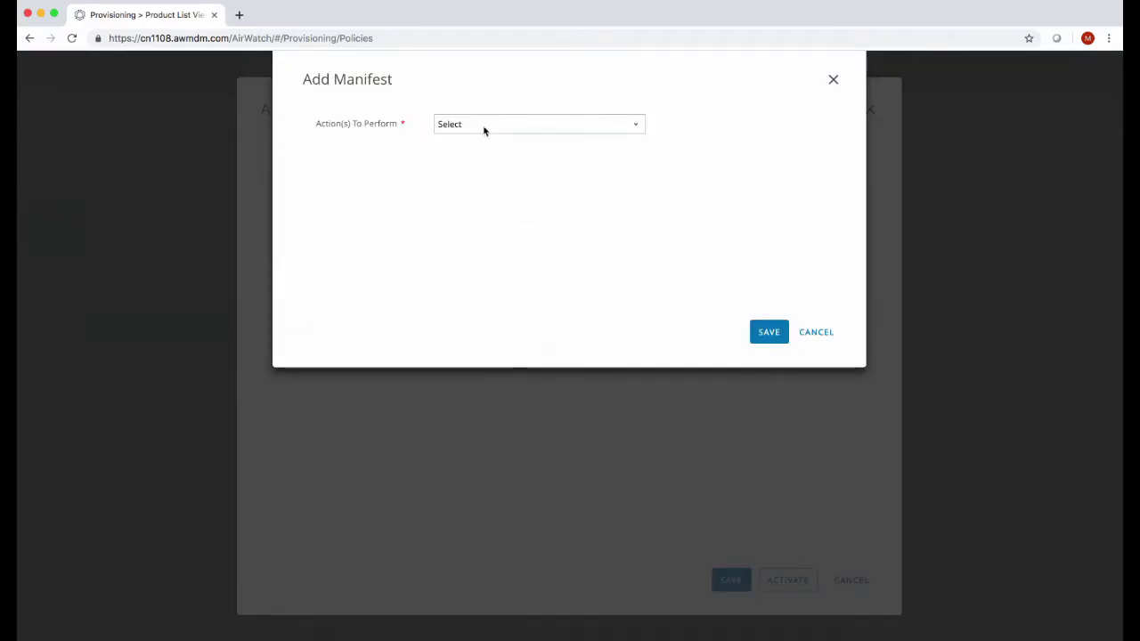
click(483, 123)
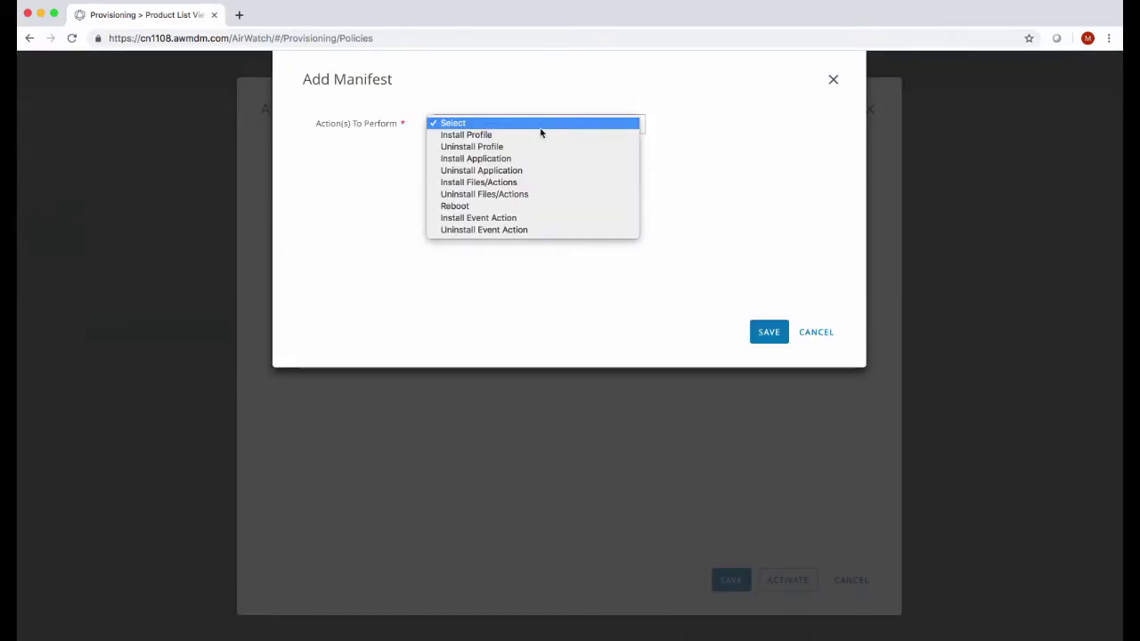
click(528, 182)
click(529, 157)
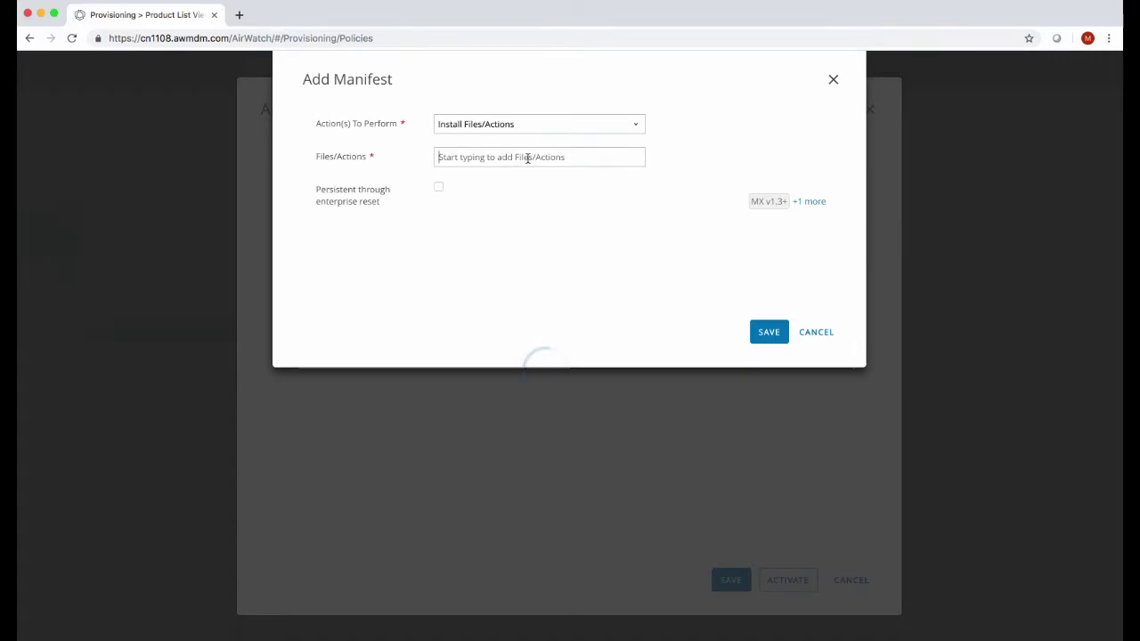
click(496, 181)
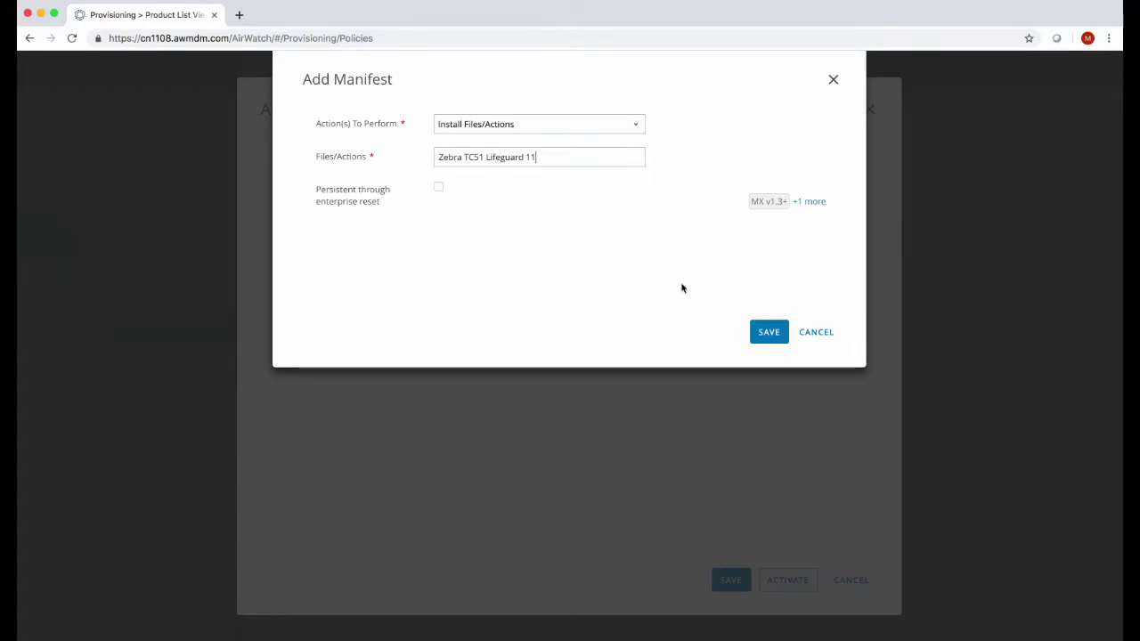
click(769, 332)
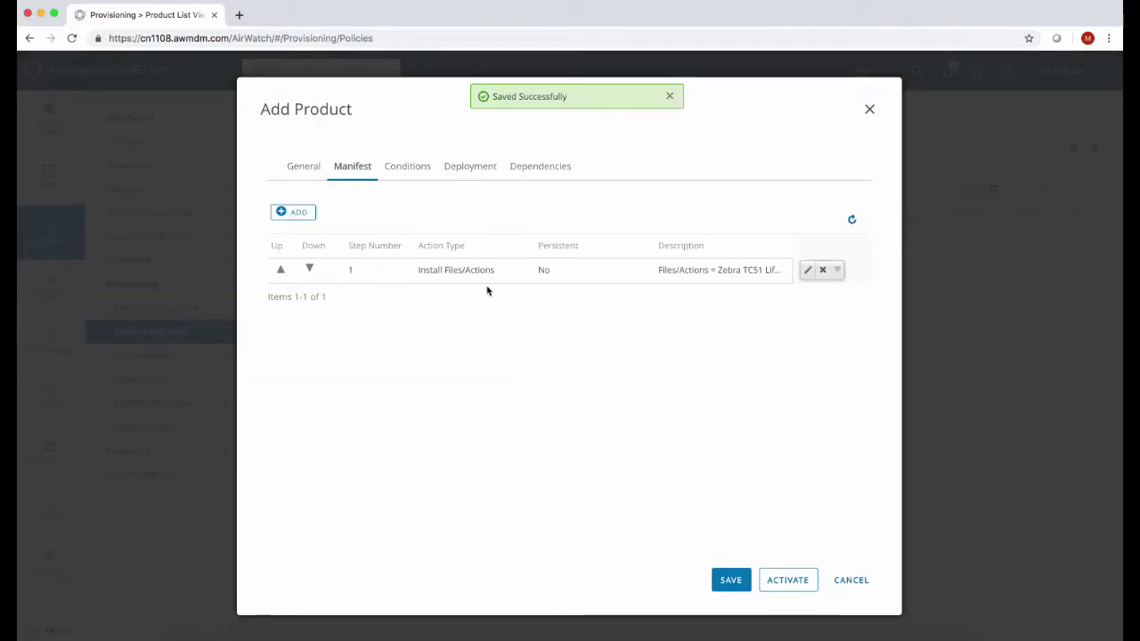
click(671, 98)
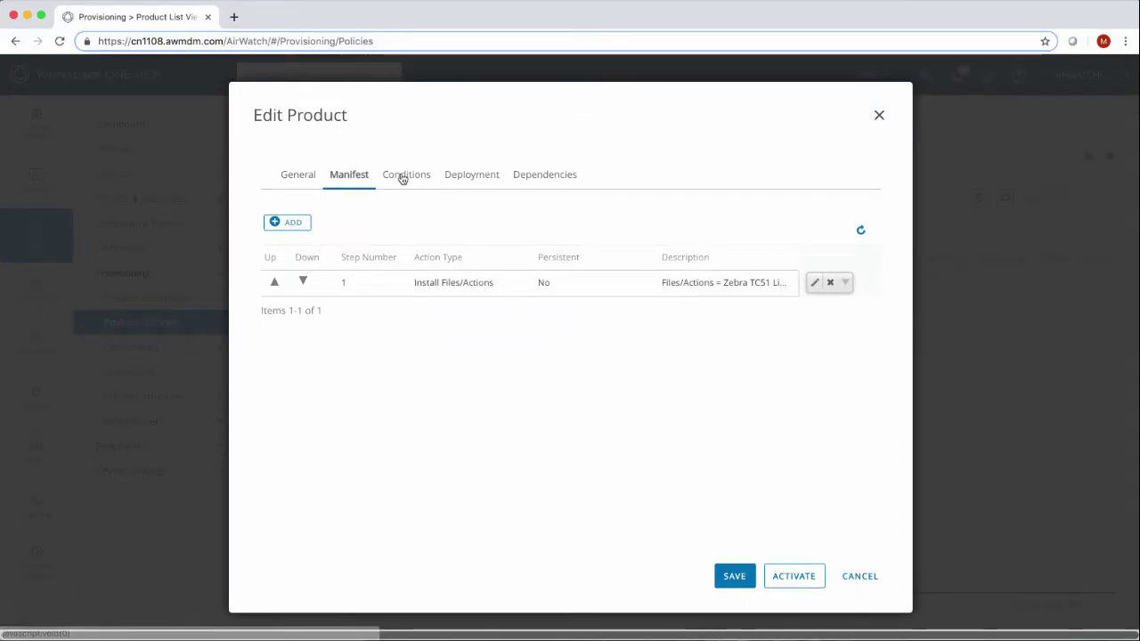
- Set On Charge as the product's install condition and activate the product for the assigned device
click(402, 176)
click(496, 257)
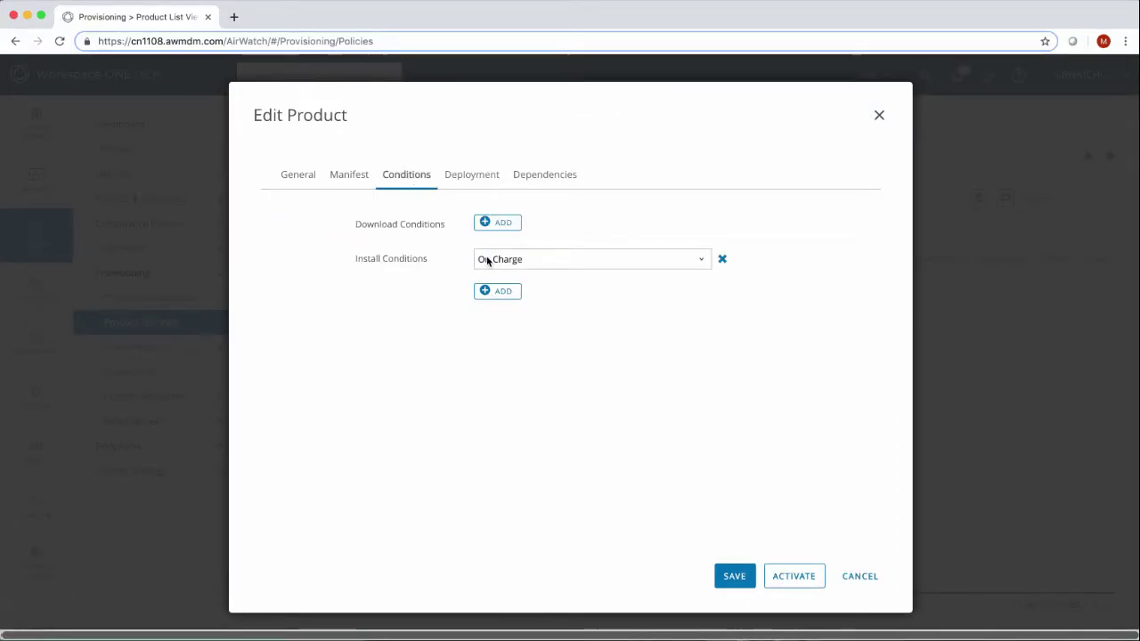
click(560, 262)
click(561, 262)
click(793, 577)
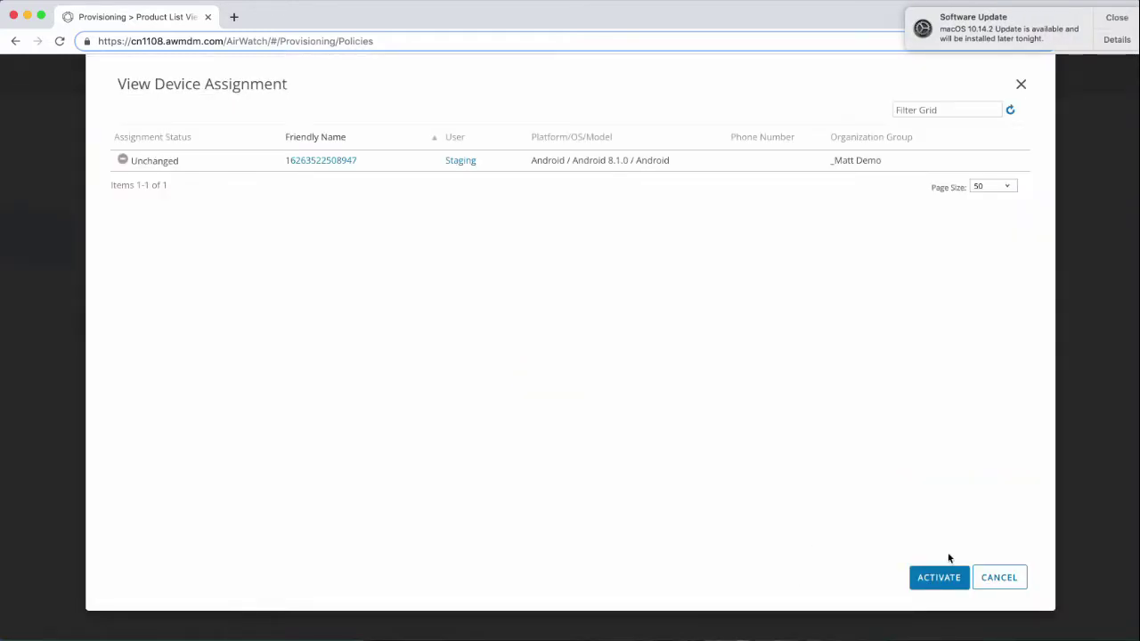
click(942, 577)
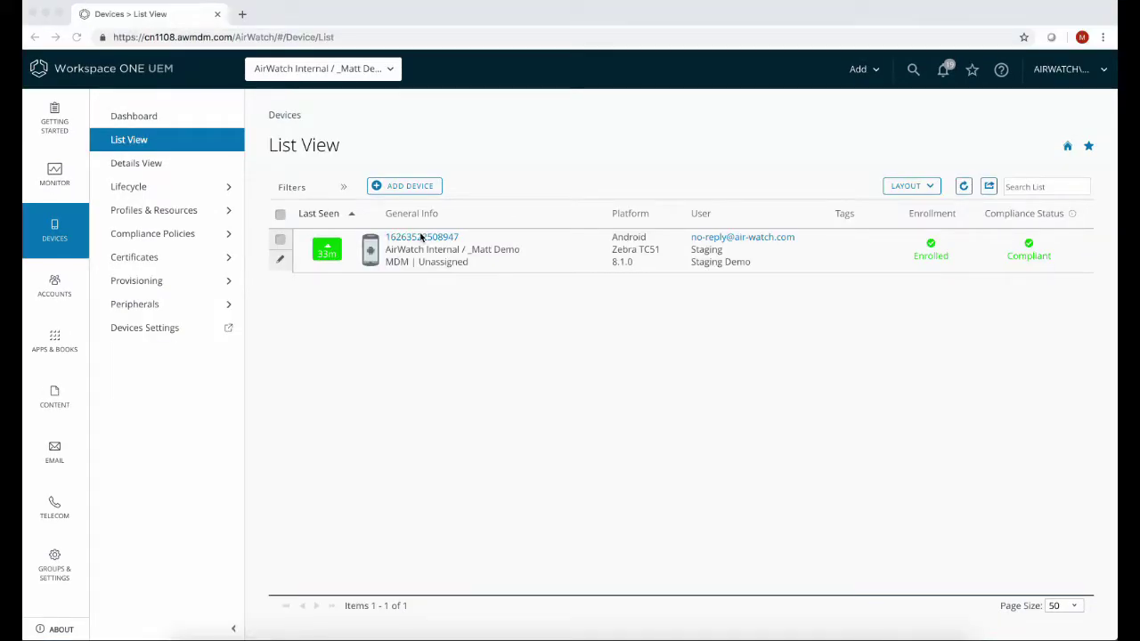
- Open the enrolled Zebra TC51's details and check the last job status of its TC51 Lifeguard 11 Upgrade product
click(421, 237)
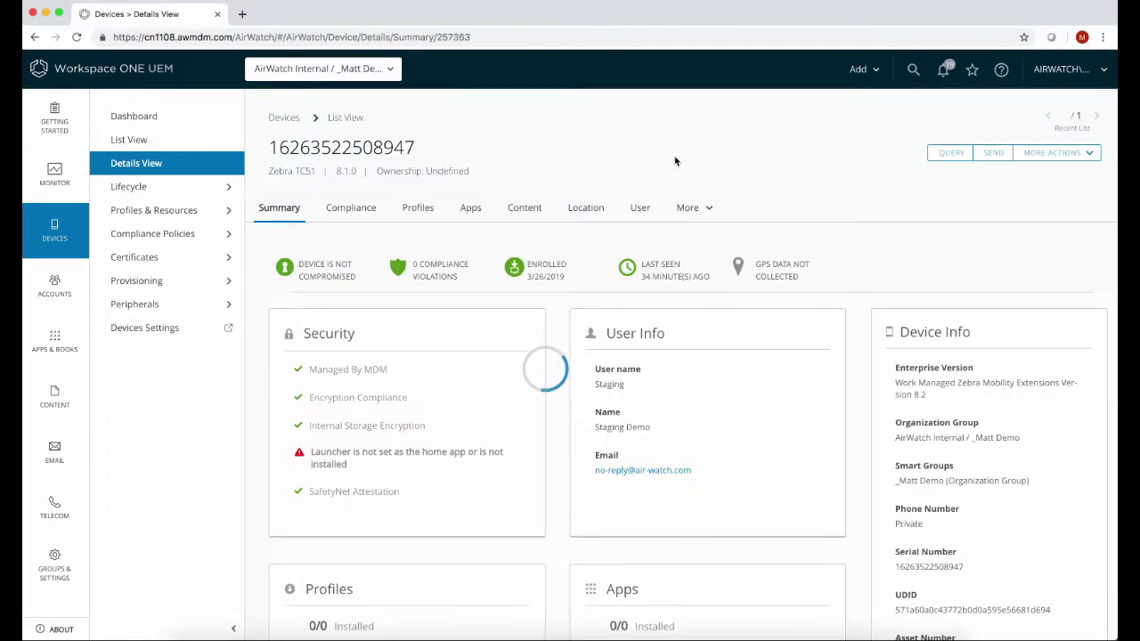
click(694, 210)
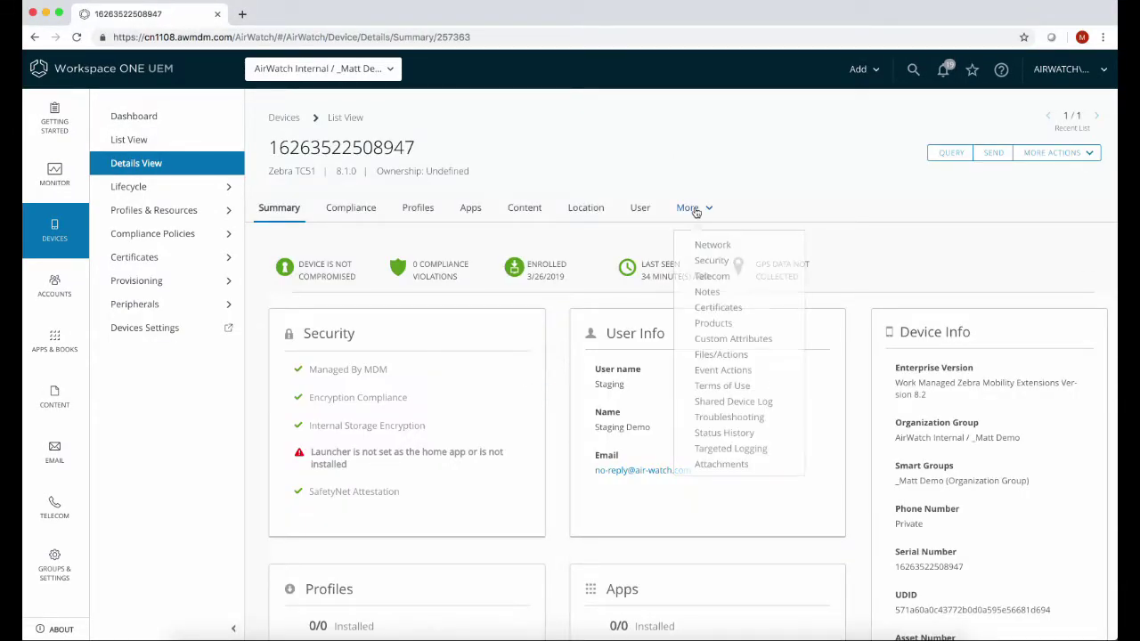
click(724, 324)
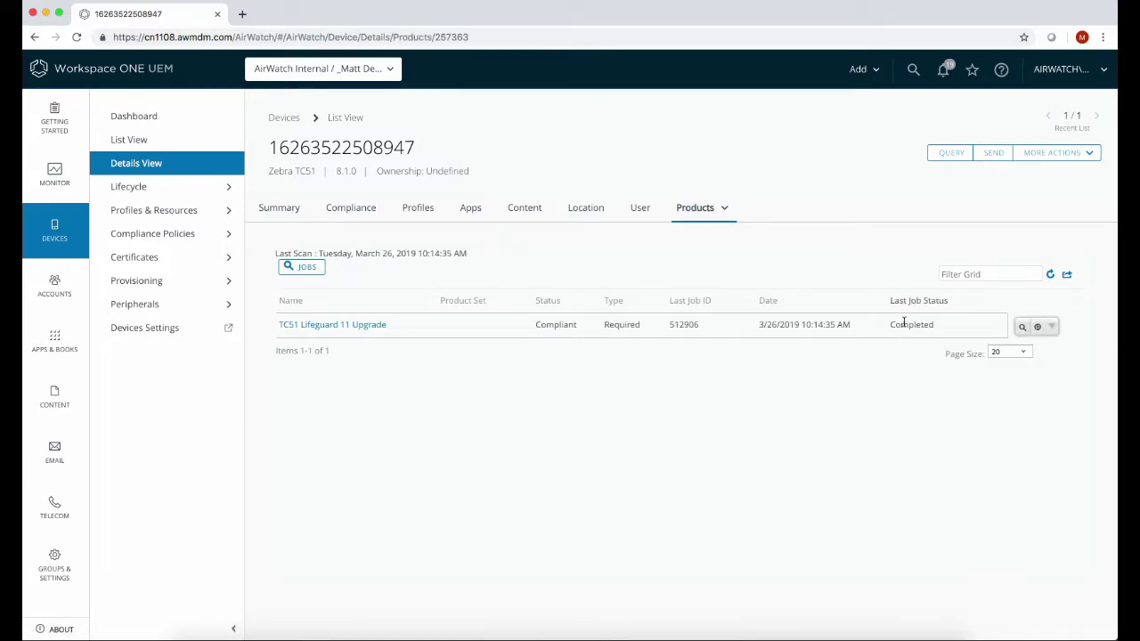
drag(890, 324, 942, 324)
click(896, 267)
- Open the custom attributes of the Zebra TC51 device
click(713, 340)
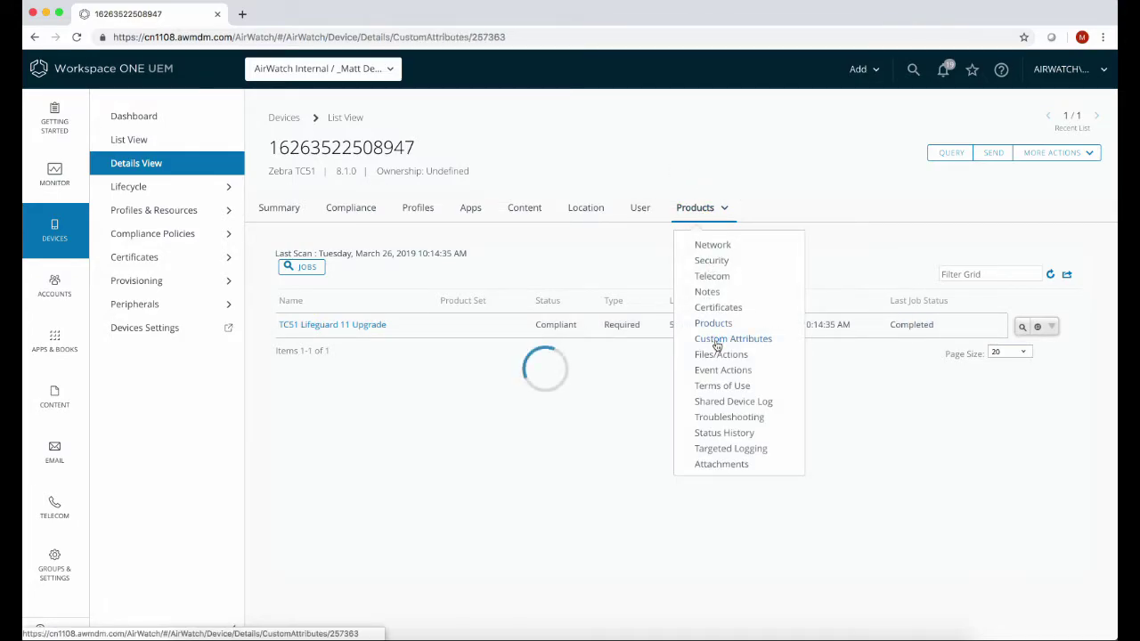